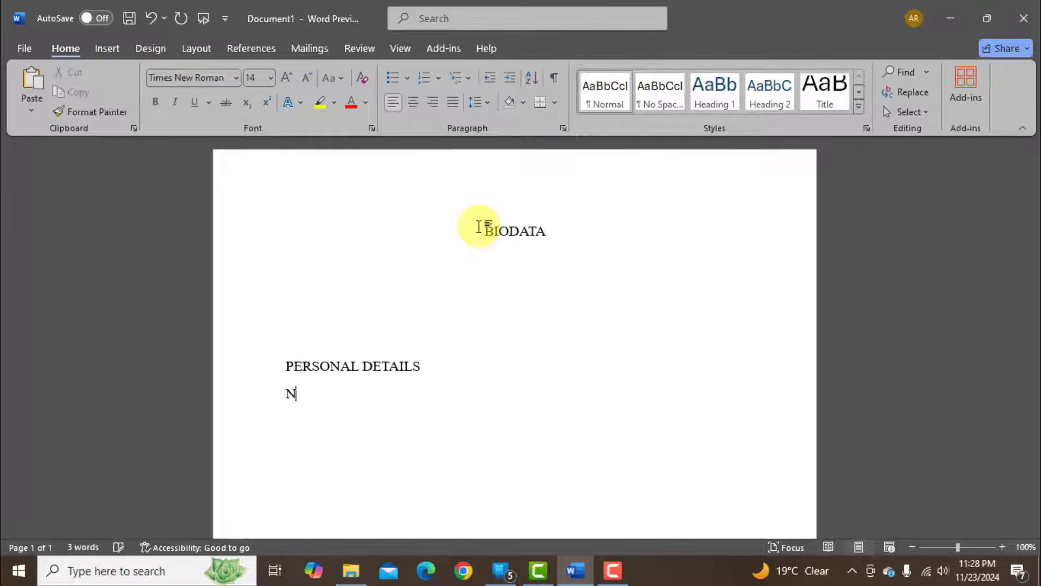
Under PERSONAL DETAILS, enter lines for the person's name, date of birth, place of birth Sylhet and Rashi Mash (Aries).
{"action": "type", "text": "oy"}
{"action": "key", "text": "Return"}
{"action": "type", "text": "Date of Birth"}
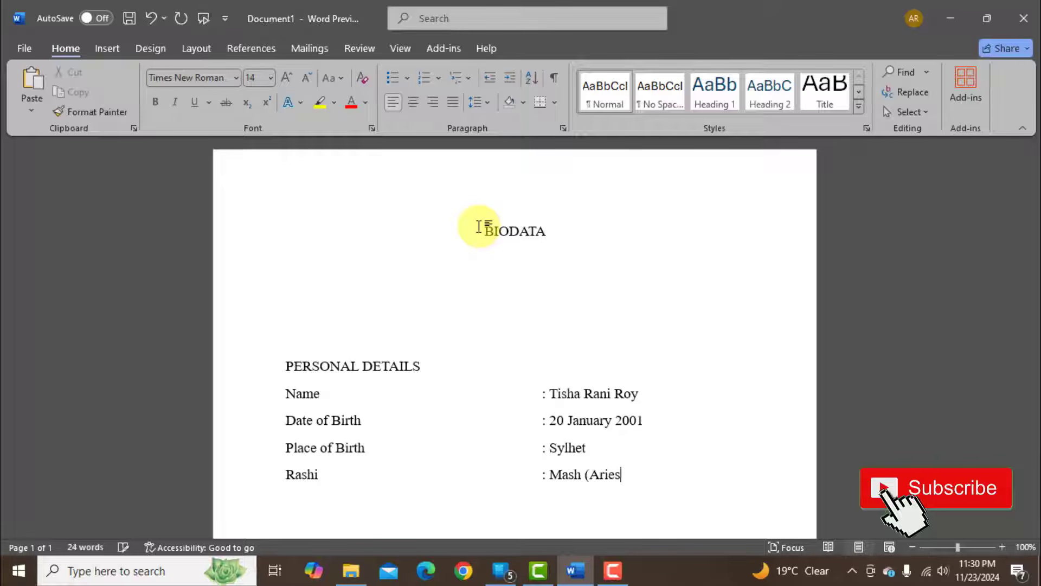
Add aligned lines for Nakshatra : Rohini, Height : 5 feet 3 Inches and Religion : Sanaton below Rashi.
{"action": "key", "text": "BackSpace"}
{"action": "type", "text": "kshatra"}
{"action": "key", "text": "Tab"}
{"action": "key", "text": "Tab"}
{"action": "key", "text": "Tab"}
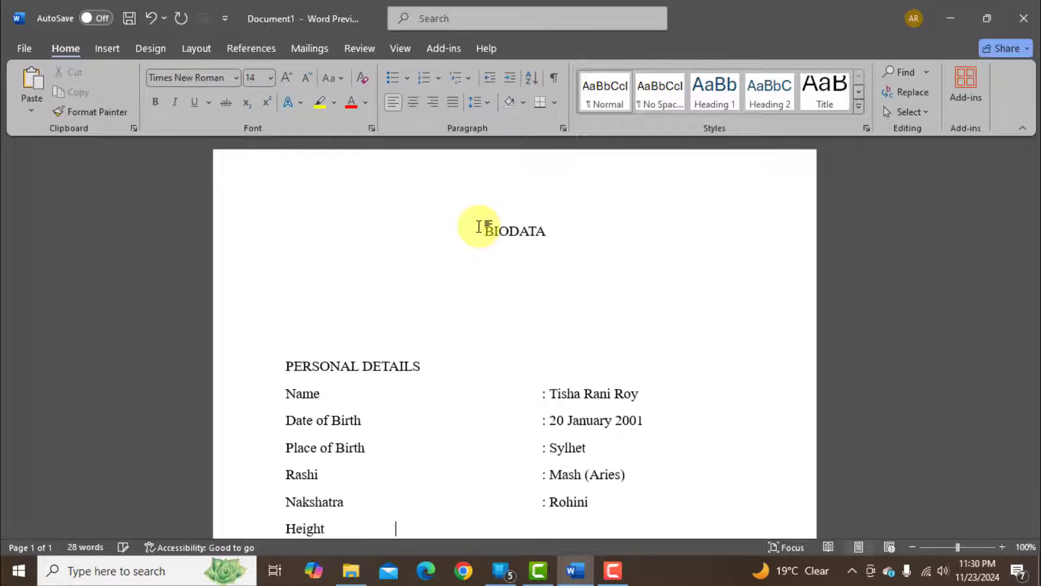
{"action": "type", "text": "hes"}
{"action": "scroll", "coordinate": [678, 380], "scroll_direction": "down", "scroll_amount": 1}
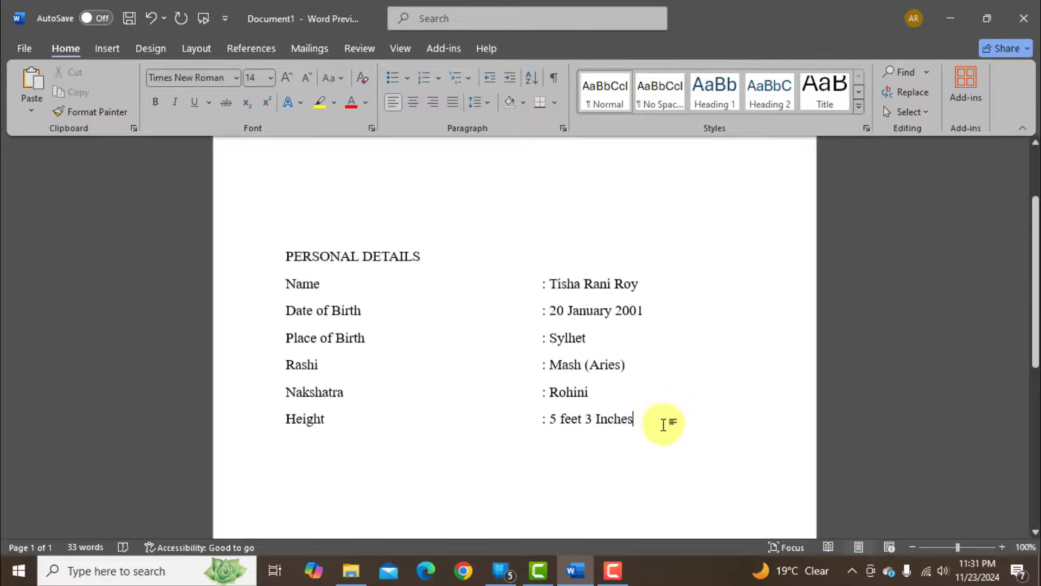
{"action": "scroll", "coordinate": [667, 421], "scroll_direction": "up", "scroll_amount": 1}
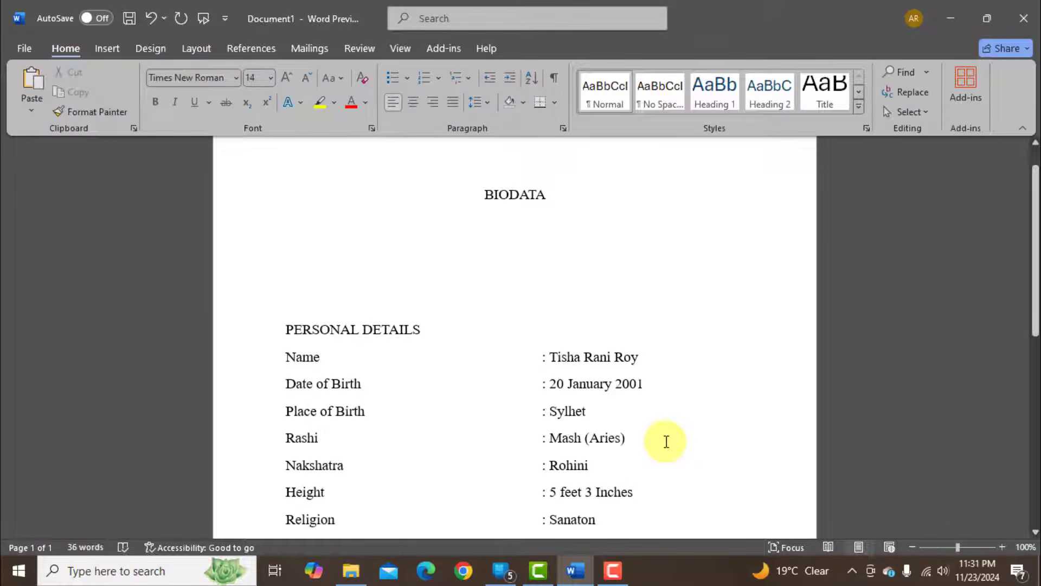
Format the BIODATA title as 18 pt bold in dark red.
{"action": "scroll", "coordinate": [597, 390], "scroll_direction": "up", "scroll_amount": 1}
{"action": "left_click_drag", "start_coordinate": [479, 227], "coordinate": [555, 235]}
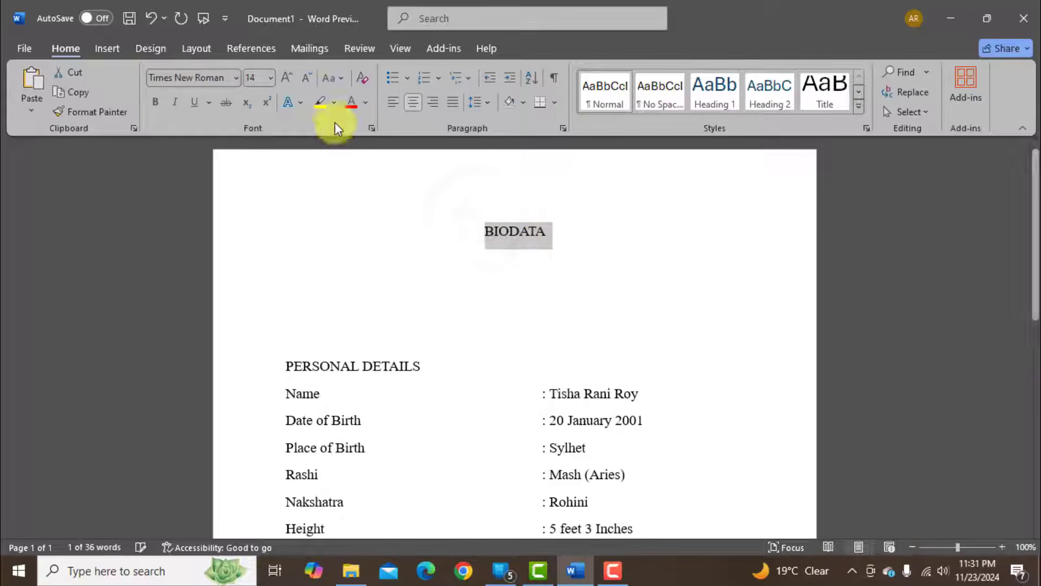
{"action": "left_click", "coordinate": [271, 78]}
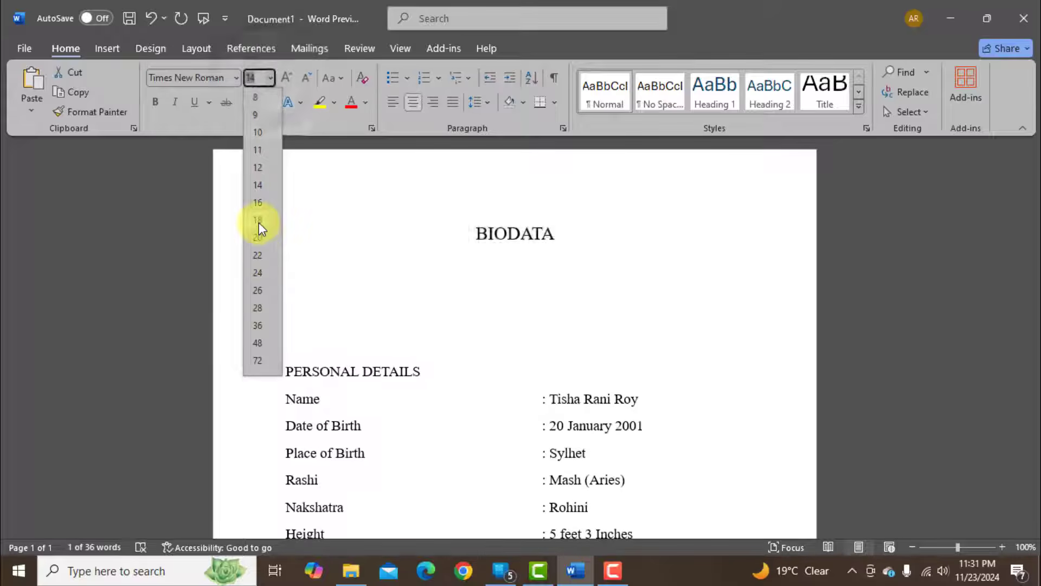
{"action": "left_click", "coordinate": [265, 237]}
{"action": "left_click", "coordinate": [155, 101]}
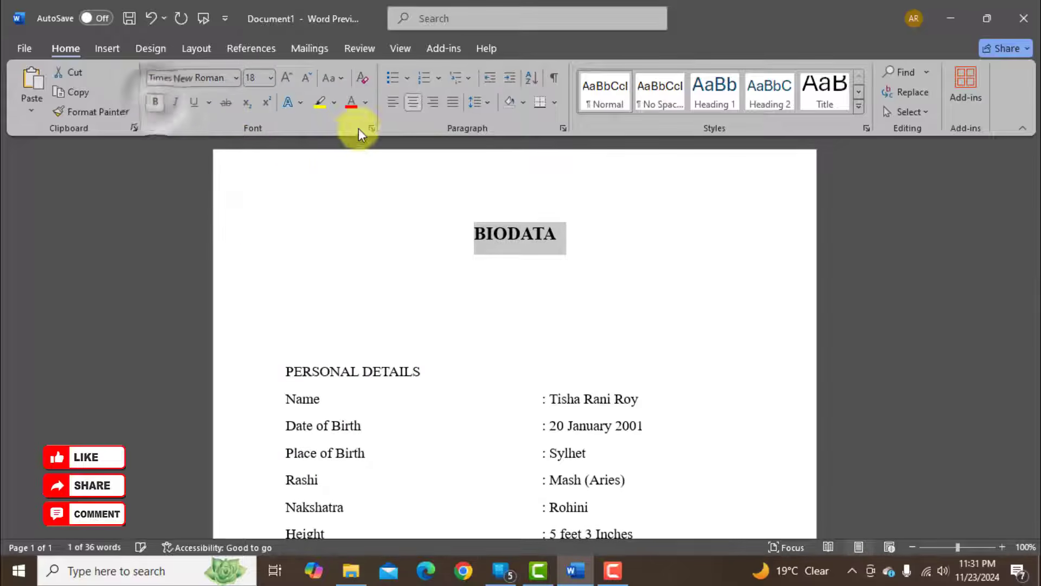
{"action": "left_click", "coordinate": [366, 103]}
{"action": "left_click", "coordinate": [351, 274]}
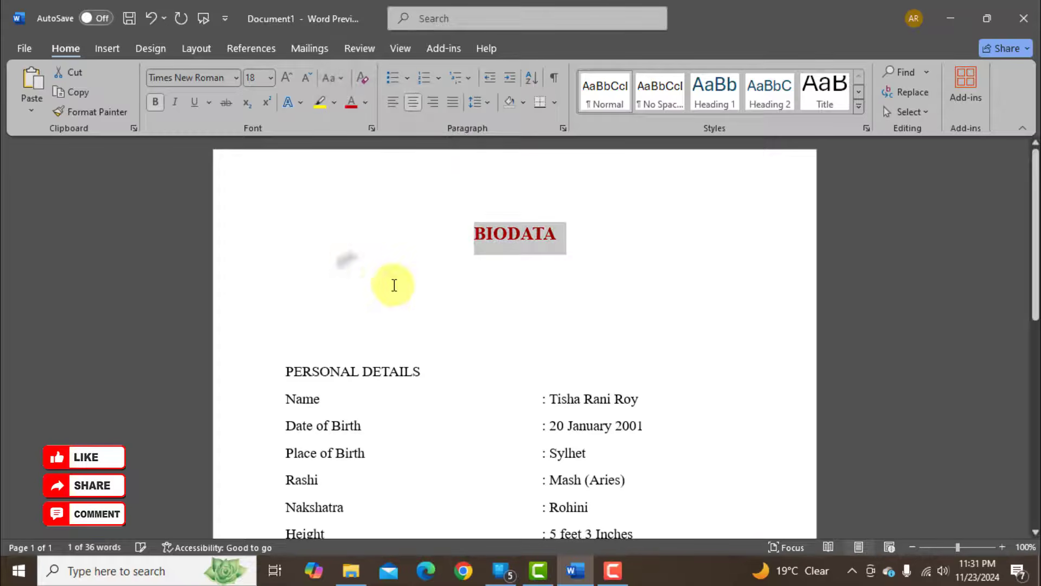
{"action": "left_click", "coordinate": [526, 323]}
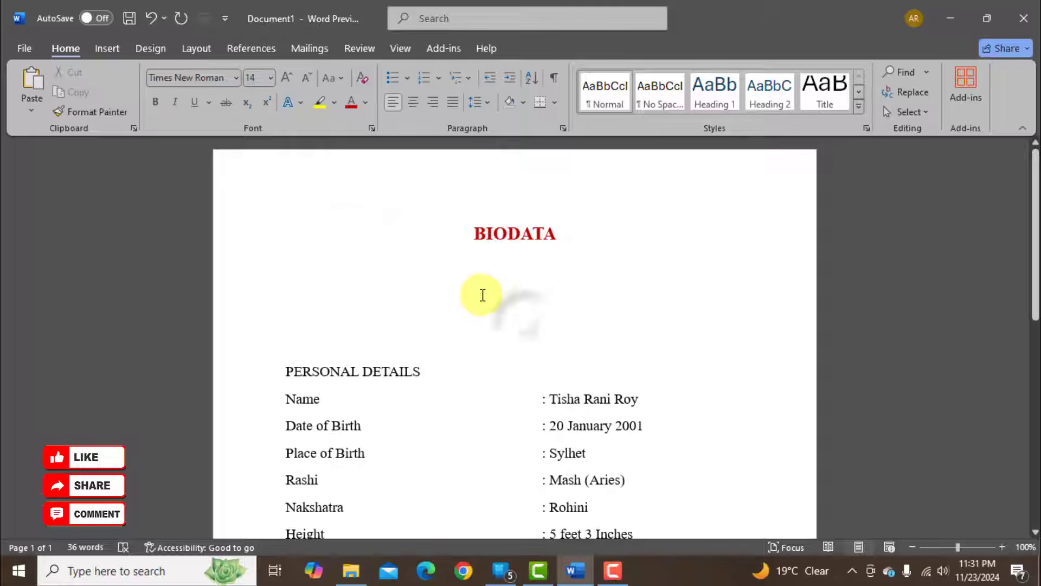
Draw an oval about 1.7" high and 1.58" wide, centred just below the BIODATA title.
{"action": "left_click", "coordinate": [103, 49]}
{"action": "left_click", "coordinate": [226, 72]}
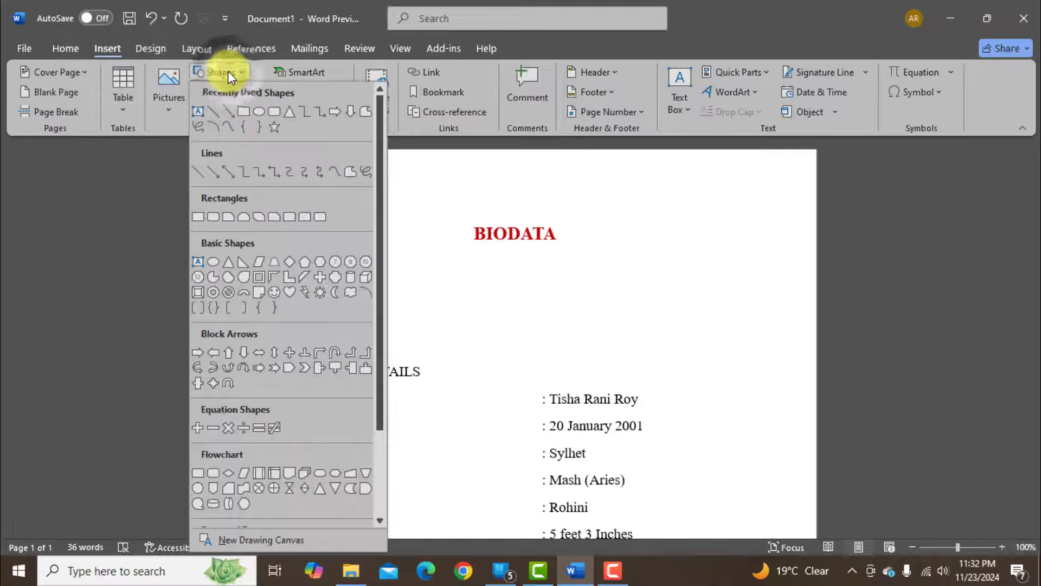
{"action": "left_click", "coordinate": [258, 111]}
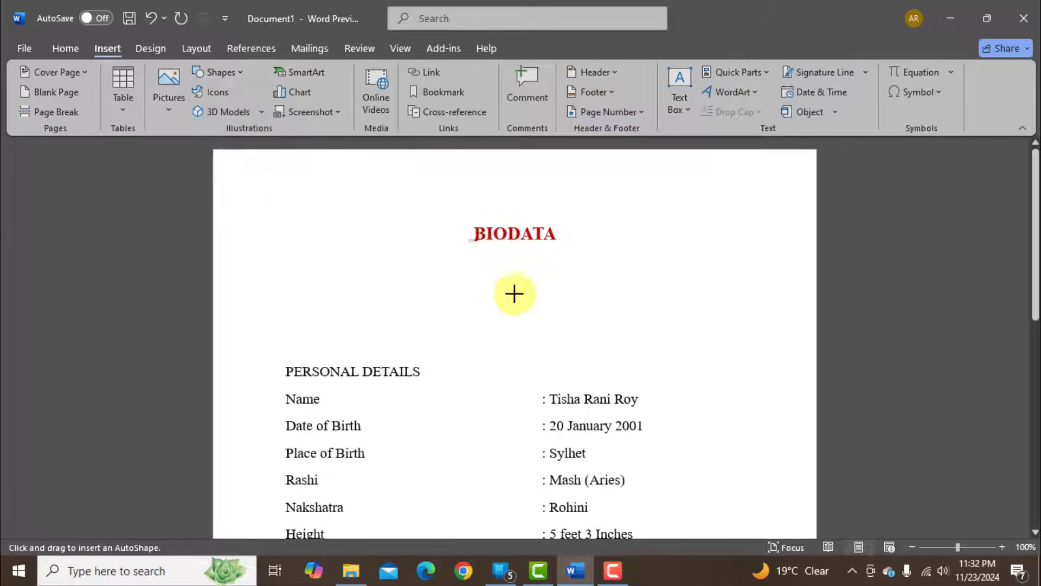
{"action": "mouse_move", "coordinate": [456, 236]}
{"action": "left_mouse_down"}
{"action": "mouse_move", "coordinate": [593, 367]}
{"action": "mouse_move", "coordinate": [573, 360]}
{"action": "left_mouse_up"}
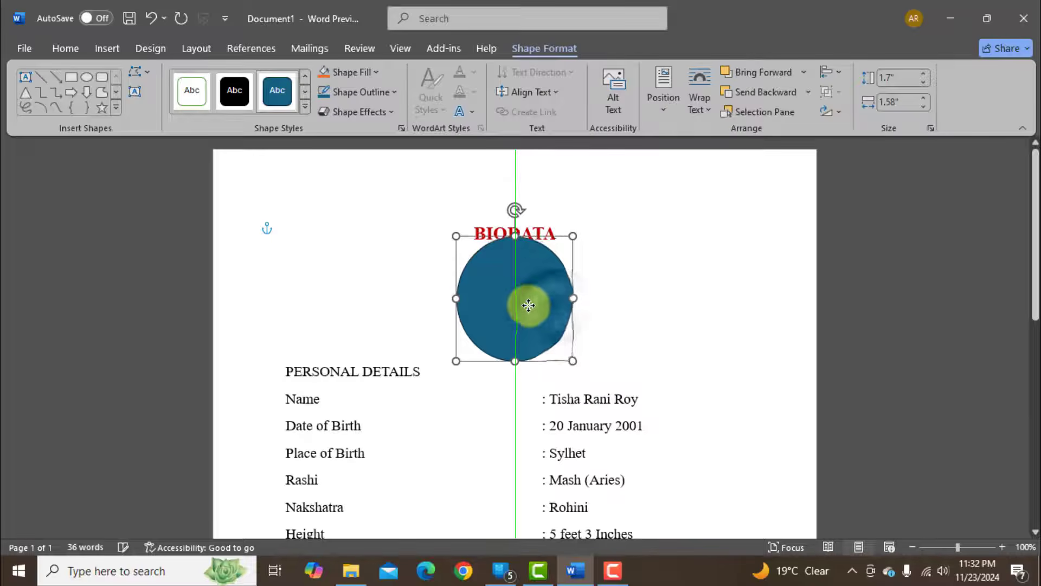
{"action": "left_click_drag", "start_coordinate": [528, 306], "coordinate": [530, 313]}
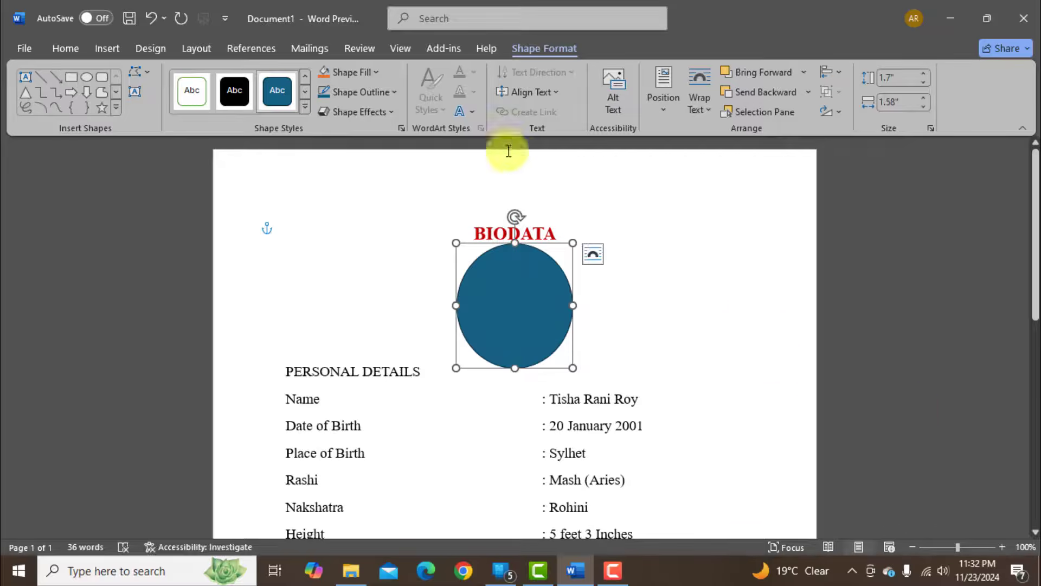
Fill the oval with the picture file model from the BIODATA folder.
{"action": "left_click", "coordinate": [373, 71]}
{"action": "left_click", "coordinate": [374, 285]}
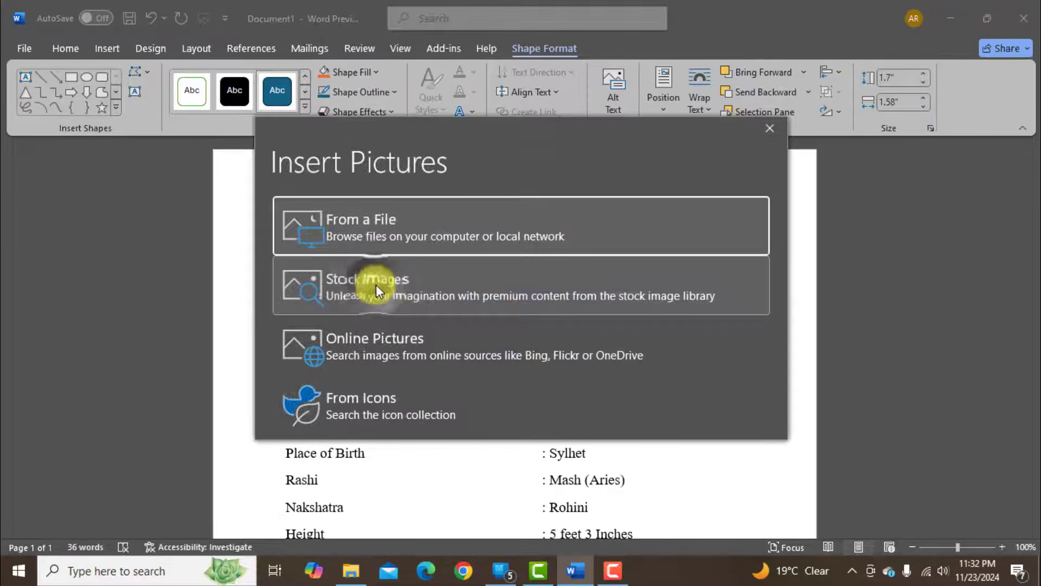
{"action": "left_click", "coordinate": [360, 220]}
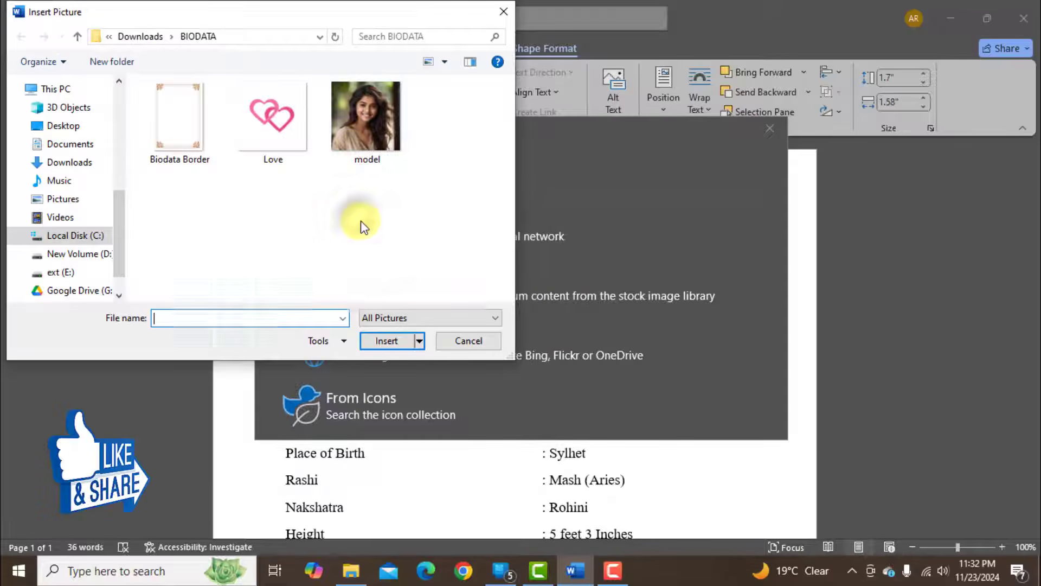
{"action": "left_click", "coordinate": [362, 160]}
{"action": "left_click", "coordinate": [395, 339]}
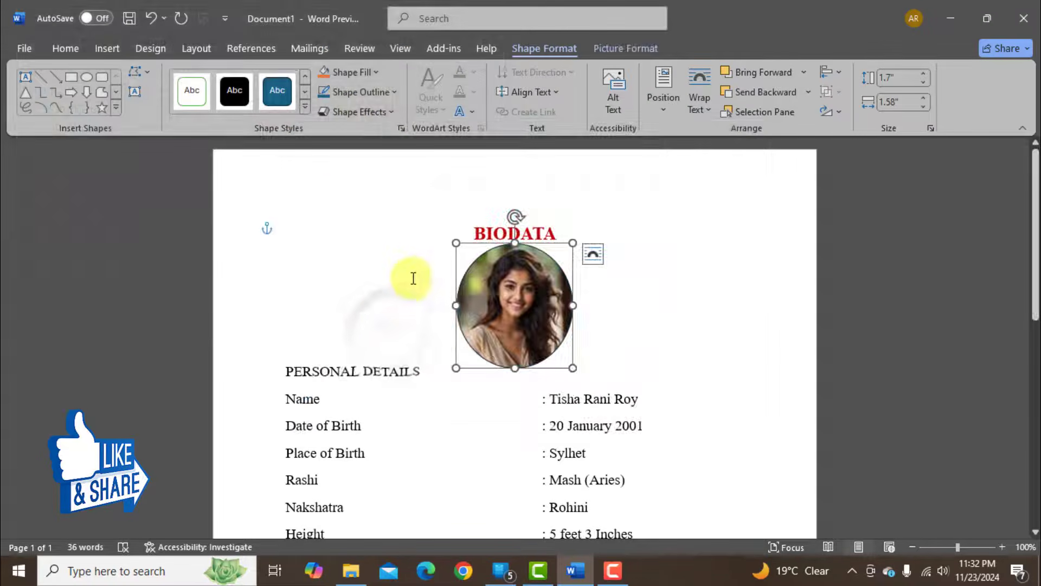
Give the oval photo an orange outline with a weight of 3 pt.
{"action": "left_click", "coordinate": [393, 92]}
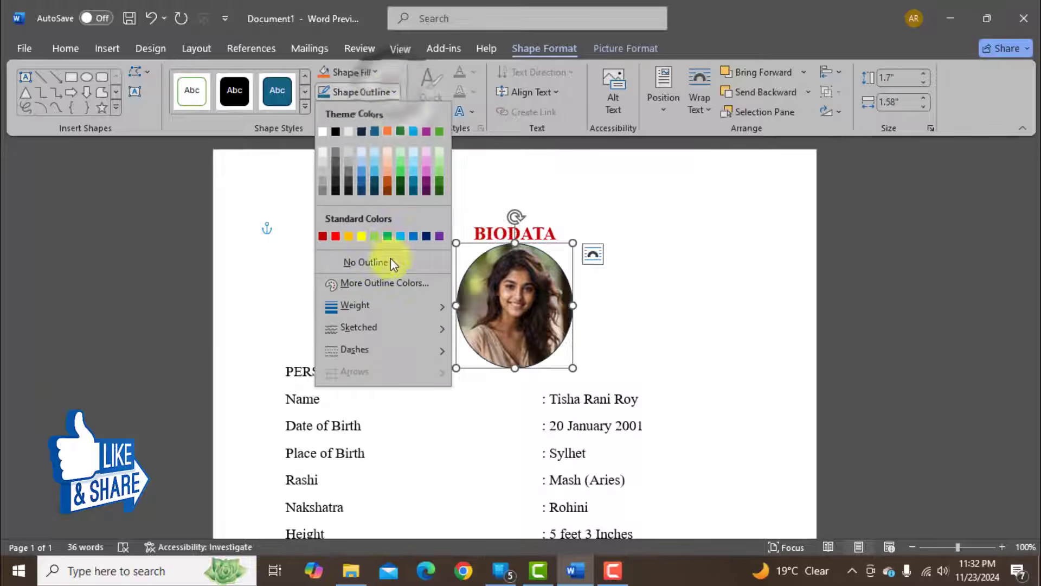
{"action": "left_click", "coordinate": [348, 237]}
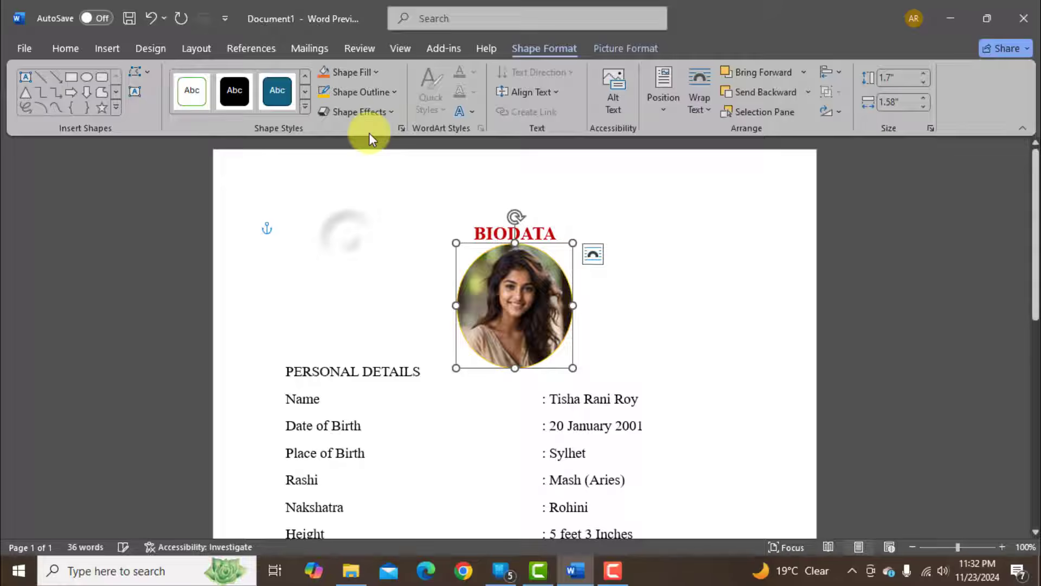
{"action": "left_click", "coordinate": [392, 91]}
{"action": "mouse_move", "coordinate": [360, 308]}
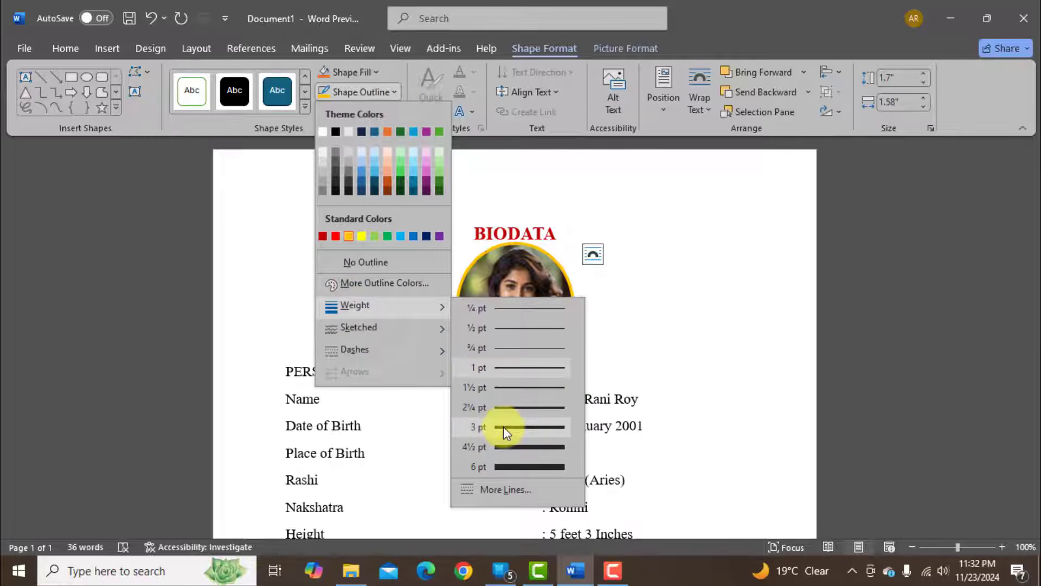
{"action": "left_click", "coordinate": [503, 426]}
{"action": "left_click", "coordinate": [658, 372]}
Format the PERSONAL DETAILS heading as 18 pt bold in dark red.
{"action": "left_click_drag", "start_coordinate": [286, 371], "coordinate": [430, 371]}
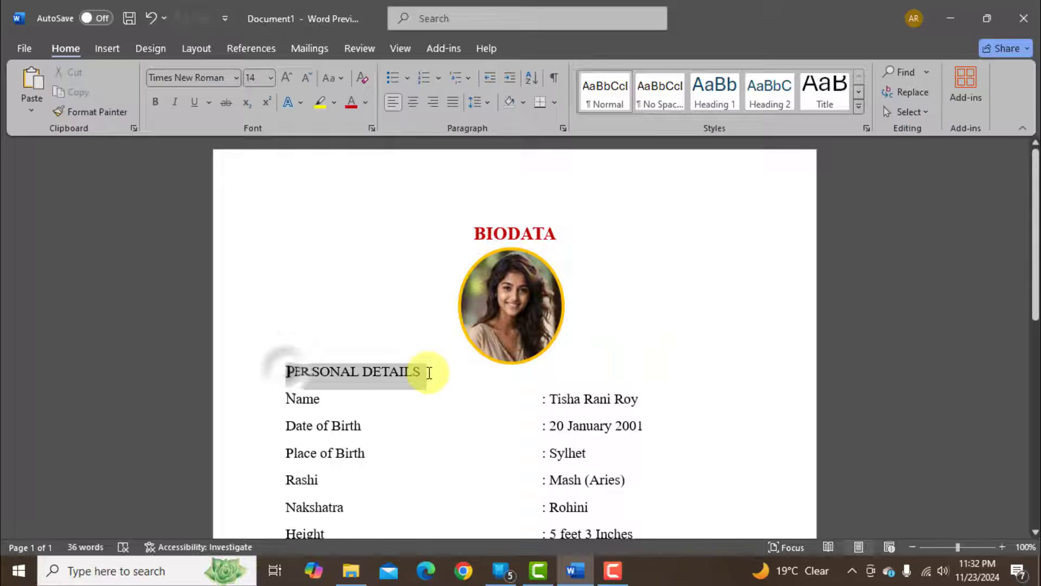
{"action": "left_click", "coordinate": [270, 78]}
{"action": "left_click", "coordinate": [258, 211]}
{"action": "left_click", "coordinate": [155, 102]}
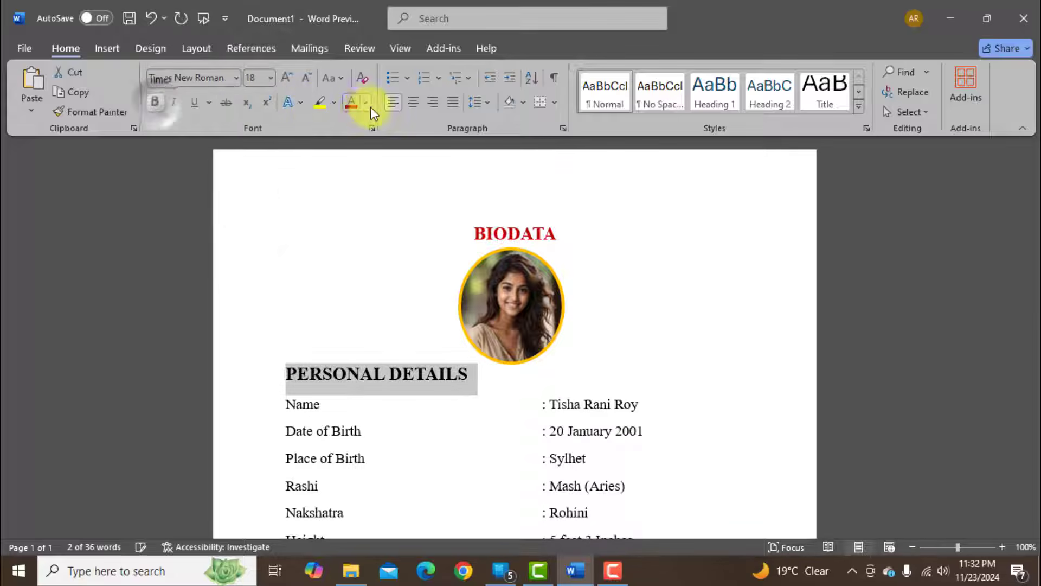
{"action": "left_click", "coordinate": [365, 102]}
{"action": "left_click", "coordinate": [349, 269]}
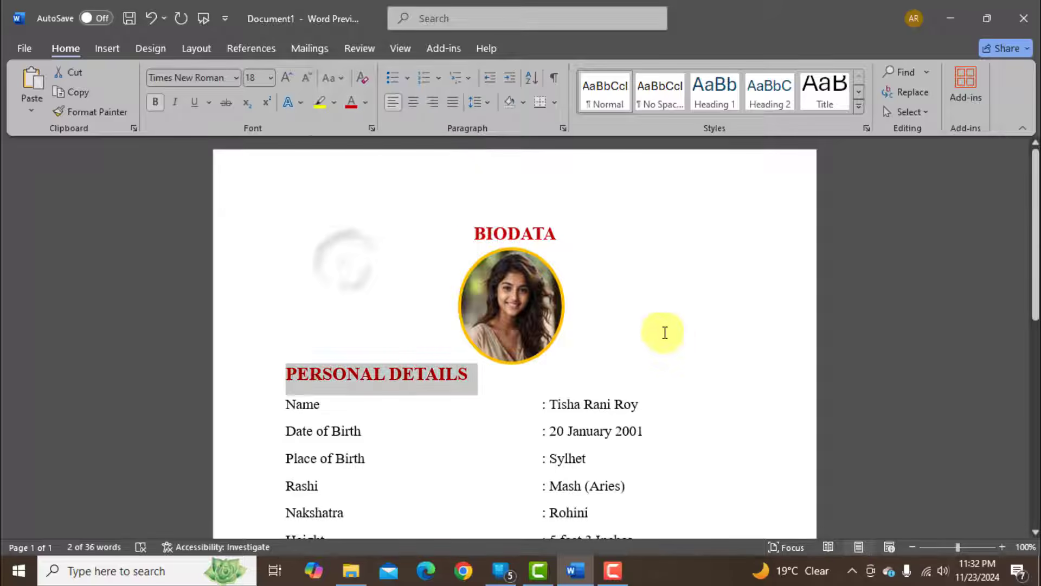
{"action": "scroll", "coordinate": [664, 333], "scroll_direction": "down", "scroll_amount": 5}
{"action": "left_click", "coordinate": [446, 384]}
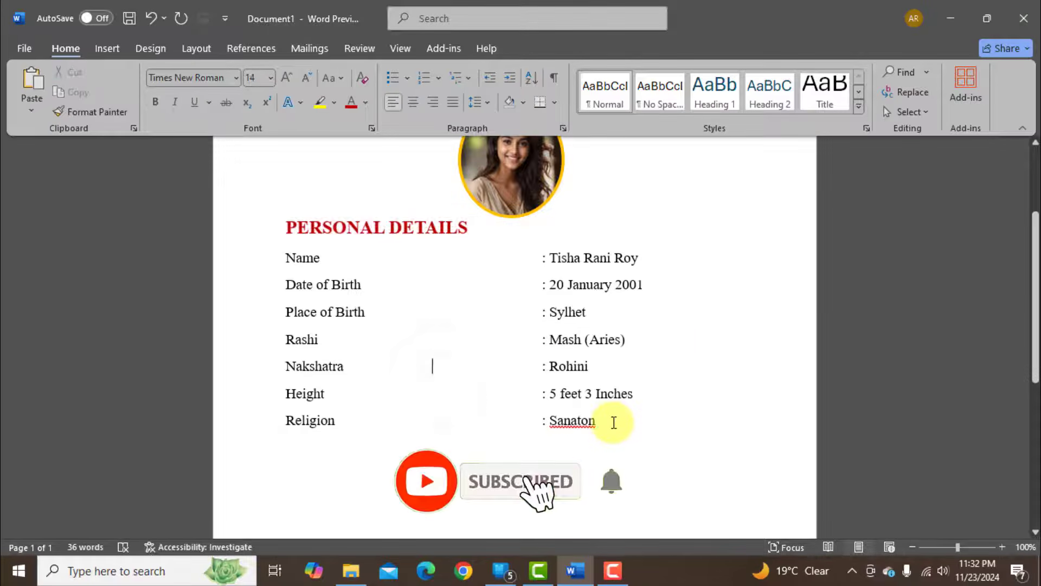
Add a Blood Group : AB+ line below the Religion line.
{"action": "scroll", "coordinate": [611, 426], "scroll_direction": "up", "scroll_amount": 1}
{"action": "left_click", "coordinate": [617, 461]}
{"action": "key", "text": "Return"}
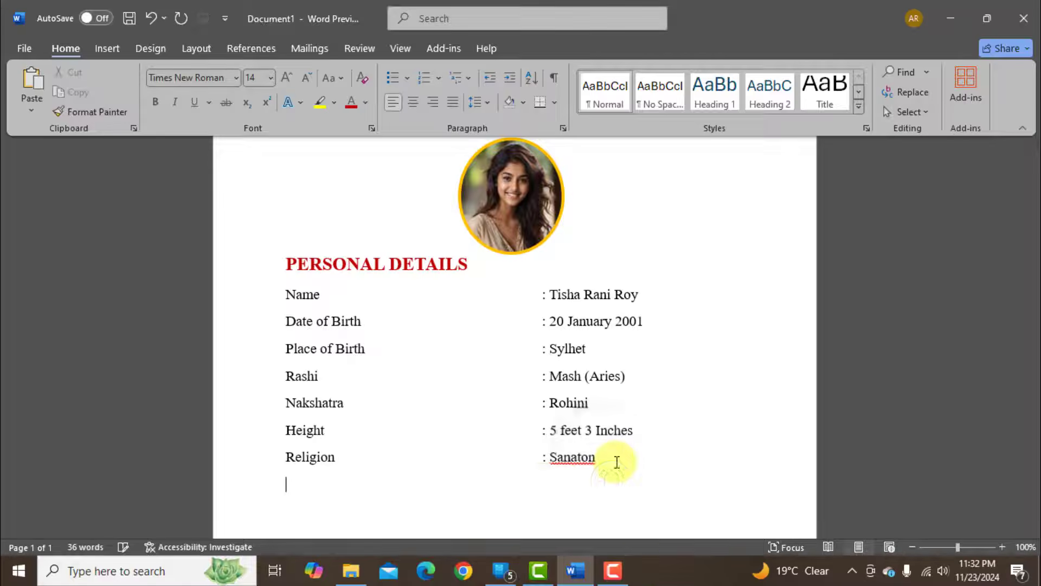
{"action": "type", "text": "Blood Group"}
{"action": "key", "text": "Tab"}
{"action": "type", "text": ": AB+"}
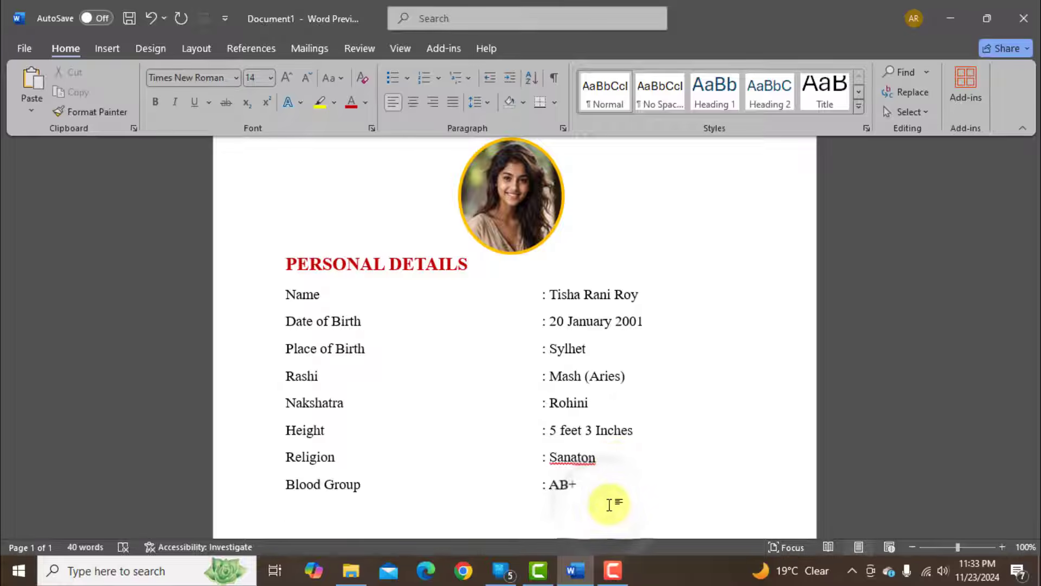
{"action": "type", "text": " Computer"}
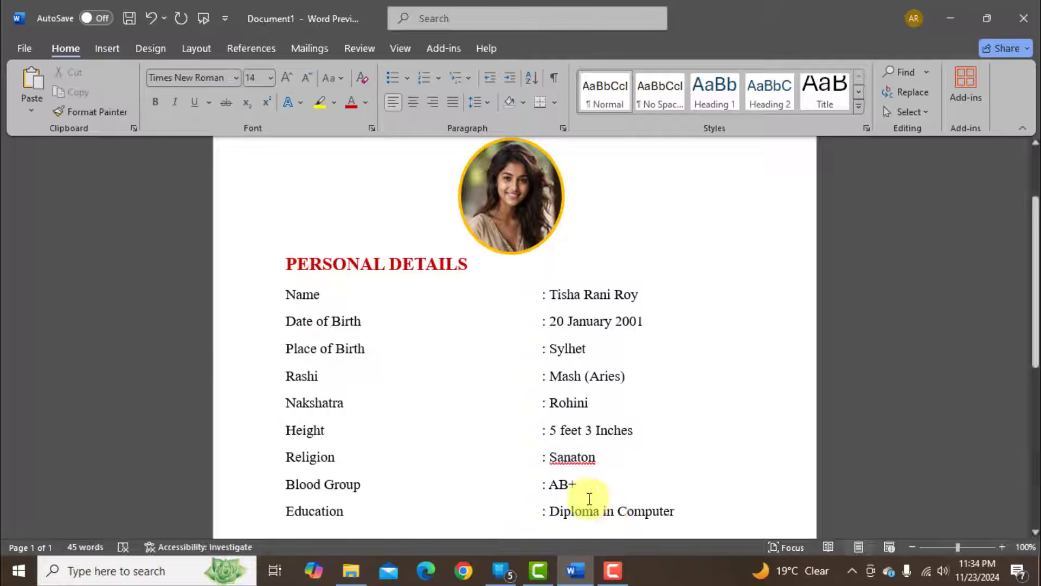
Add the lines Education : Diploma in Computer, Occupation : MSI/ IT Person and Salary : 45,000 TK.
{"action": "key", "text": "Return"}
{"action": "type", "text": "Occupation : MSI/ IT Person"}
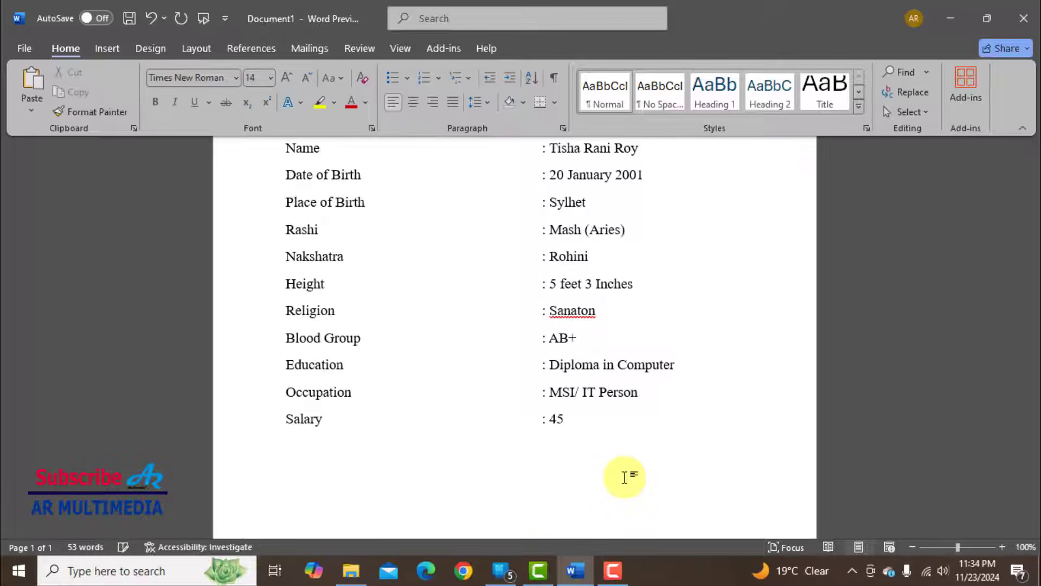
{"action": "type", "text": " TK"}
{"action": "key", "text": "Return"}
Start a FAMILY DETAILS section with the father's name and Father's Occupation : College teacher (MC College).
{"action": "type", "text": "FAMILY DETAILS"}
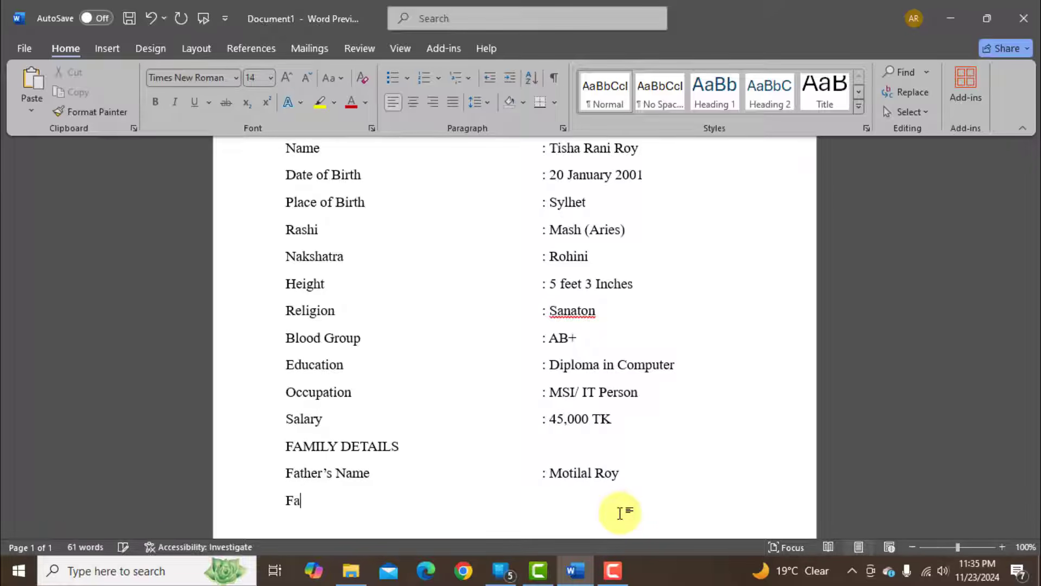
{"action": "type", "text": "n"}
{"action": "key", "text": "Tab"}
{"action": "type", "text": ":"}
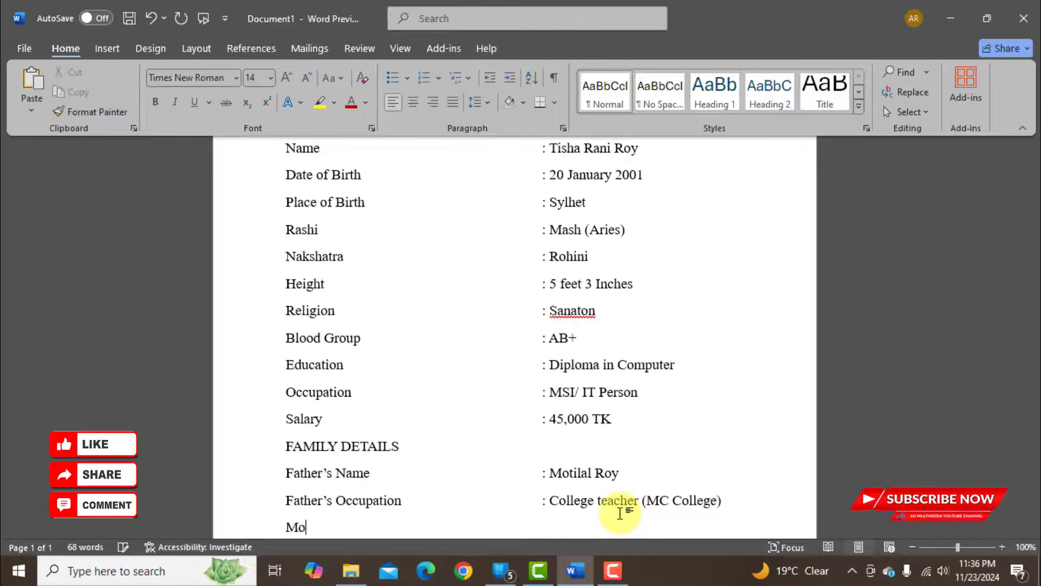
{"action": "type", "text": "oy"}
Add the mother's name, Mother's Occupation : School teacher (AR Multimedia), Brother & Sister : Three and My Position : Two.
{"action": "key", "text": "Return"}
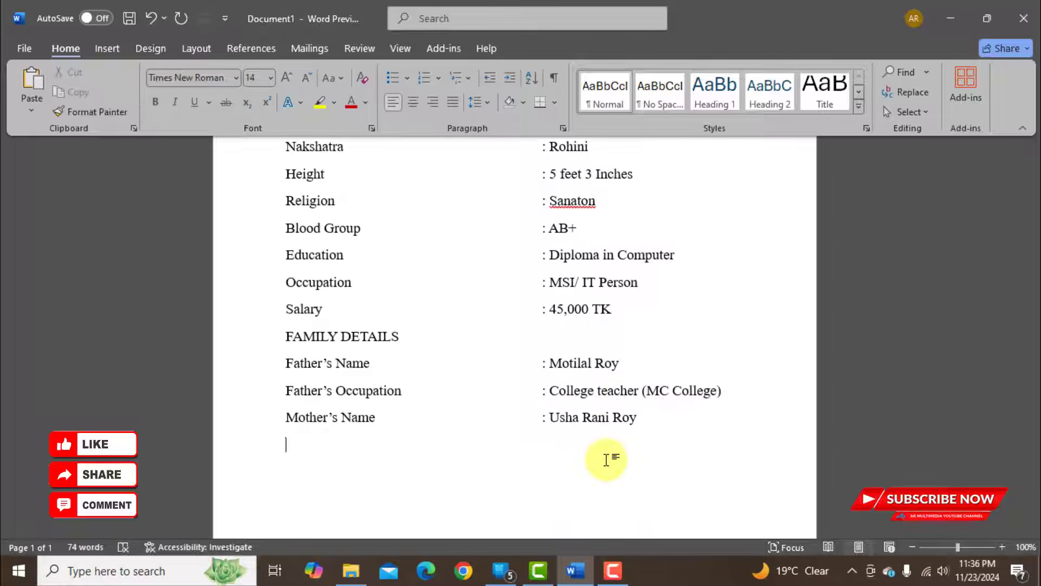
{"action": "type", "text": "Mother'"}
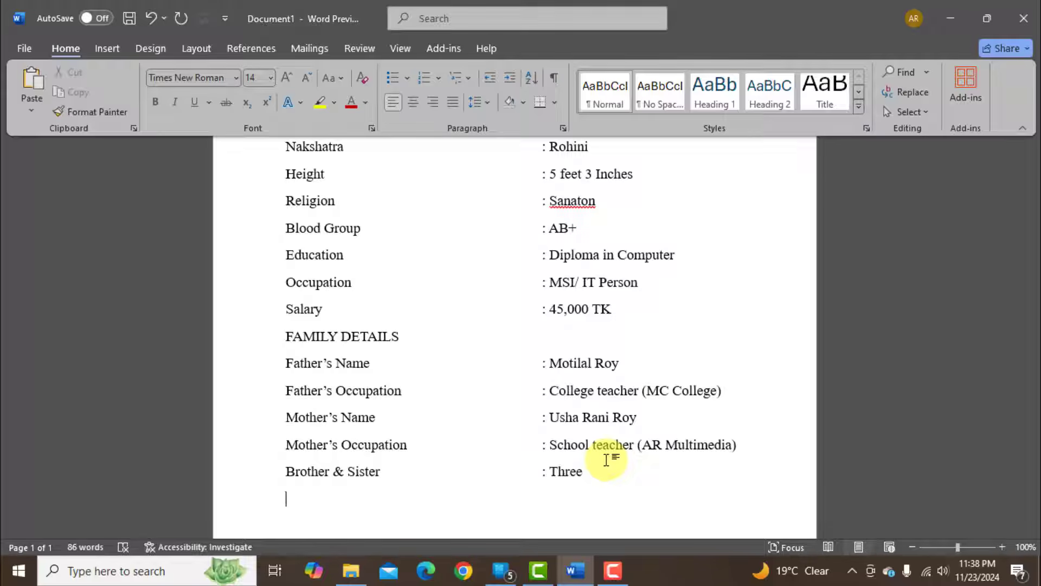
{"action": "type", "text": "My Position : Two"}
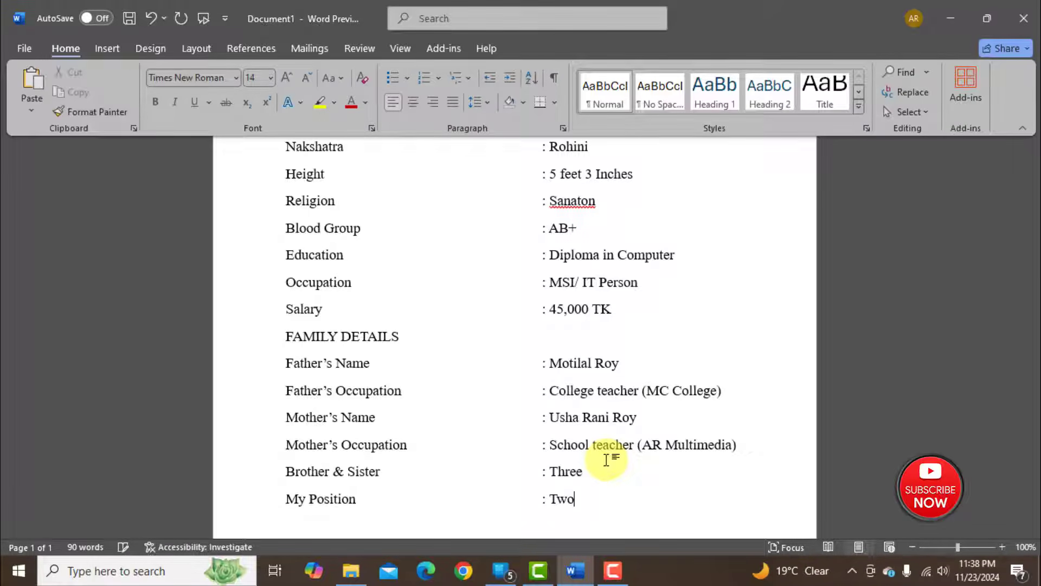
Remove the space after the paragraphs for all lines from Name down to My Position.
{"action": "scroll", "coordinate": [632, 481], "scroll_direction": "down", "scroll_amount": 2}
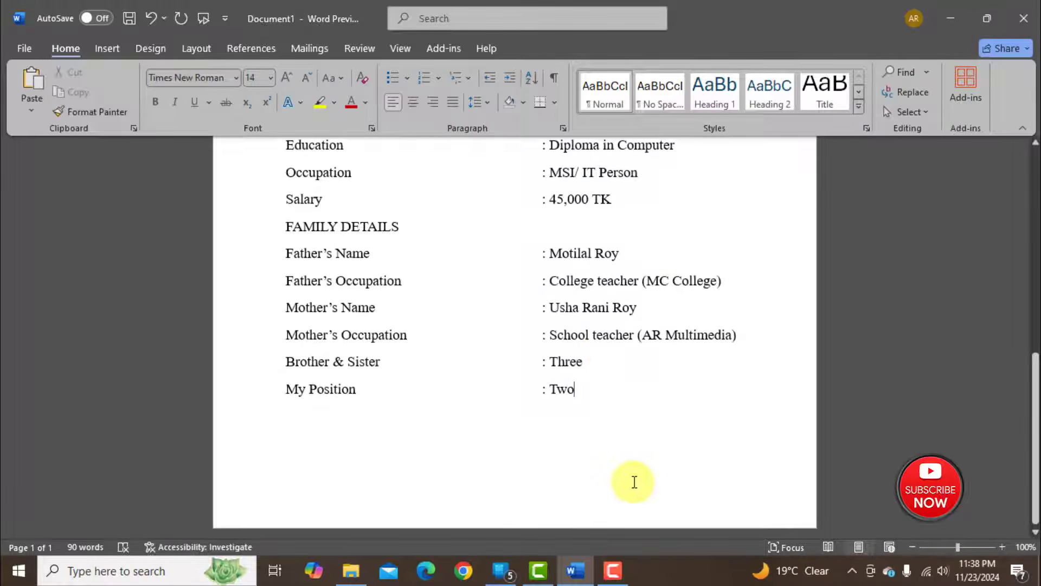
{"action": "scroll", "coordinate": [634, 460], "scroll_direction": "up", "scroll_amount": 8}
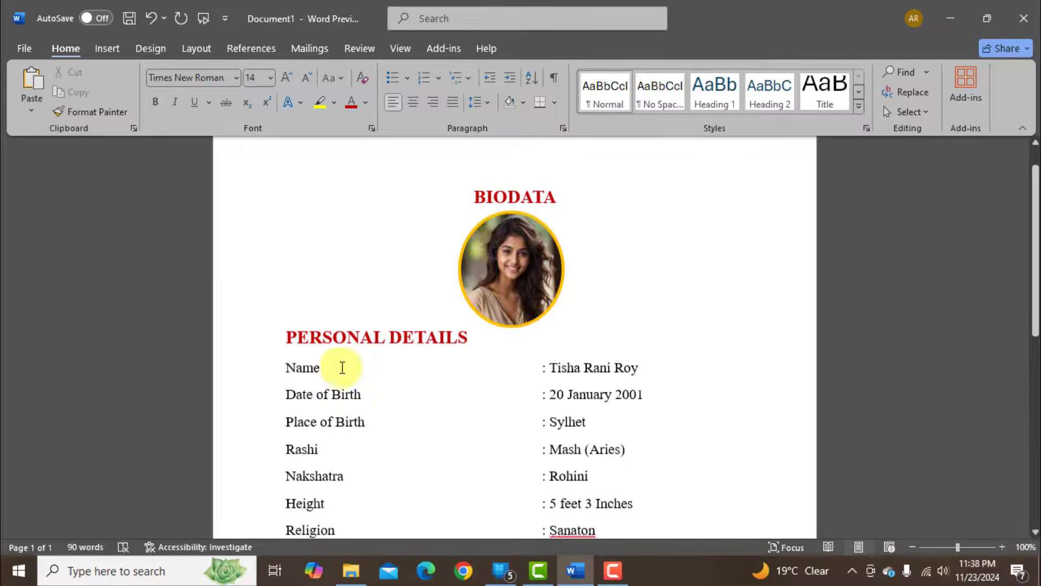
{"action": "left_click_drag", "start_coordinate": [287, 362], "coordinate": [589, 492]}
{"action": "left_click", "coordinate": [486, 106]}
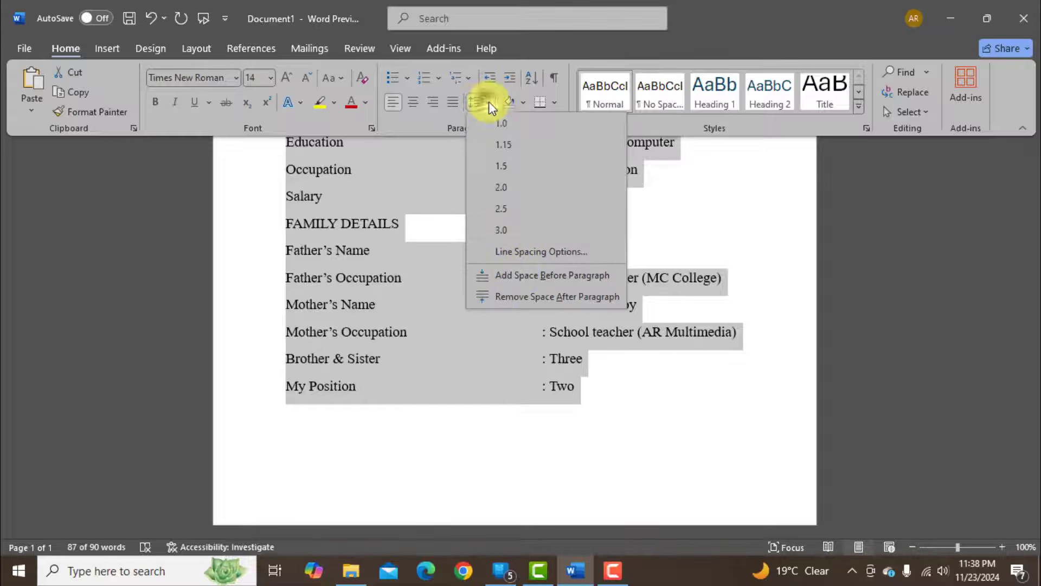
{"action": "left_click", "coordinate": [505, 296]}
{"action": "left_click", "coordinate": [407, 305]}
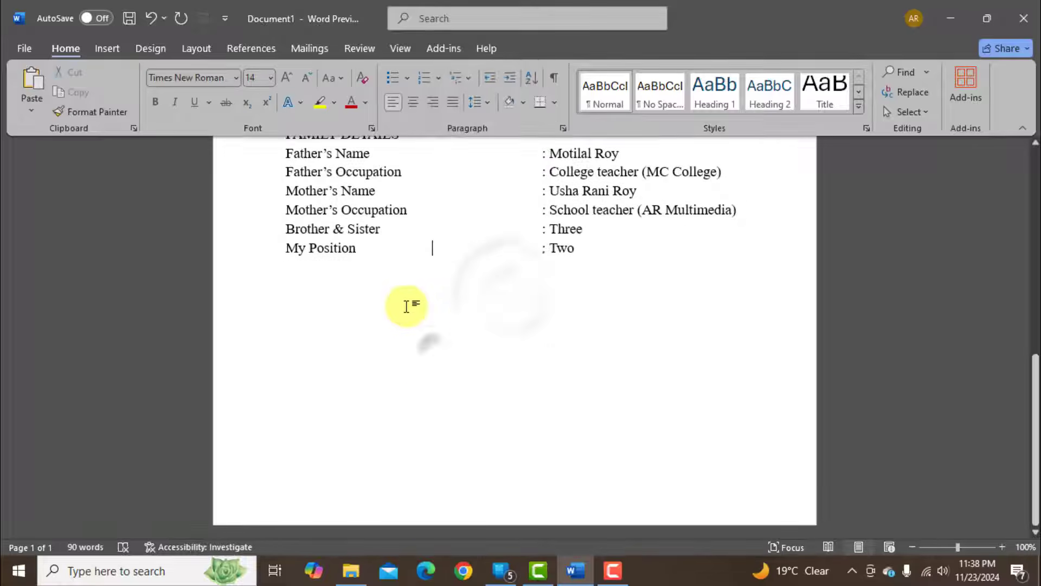
Make the FAMILY DETAILS heading bold and dark red.
{"action": "scroll", "coordinate": [545, 344], "scroll_direction": "up", "scroll_amount": 5}
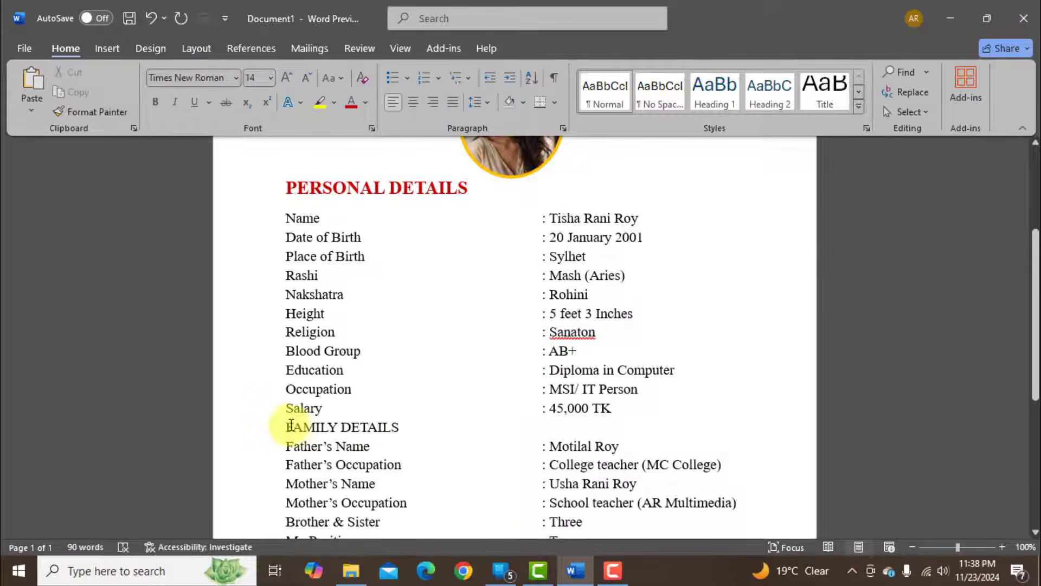
{"action": "left_click_drag", "start_coordinate": [286, 427], "coordinate": [404, 427]}
{"action": "left_click", "coordinate": [366, 100]}
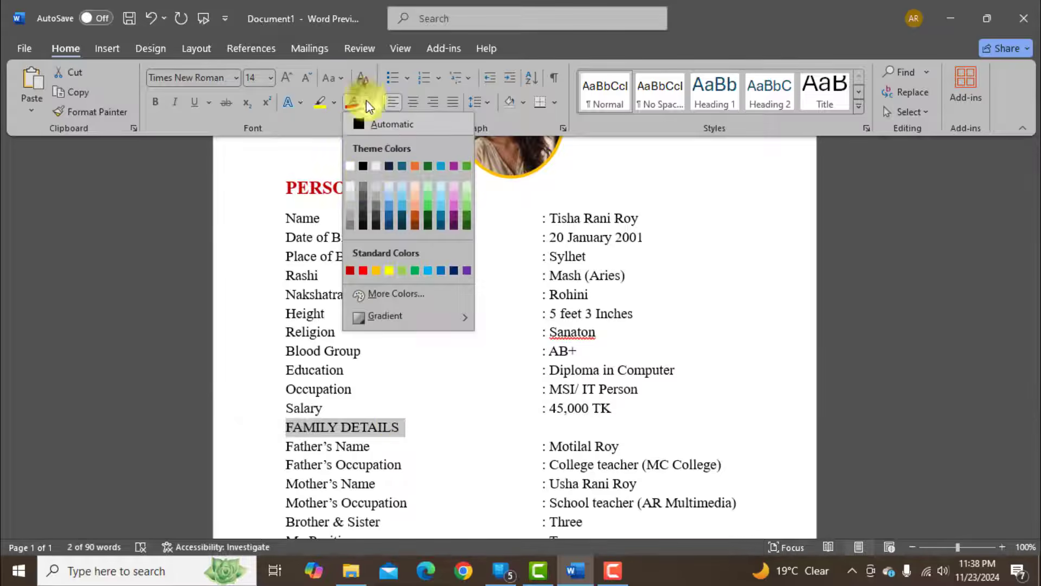
{"action": "left_click", "coordinate": [350, 265]}
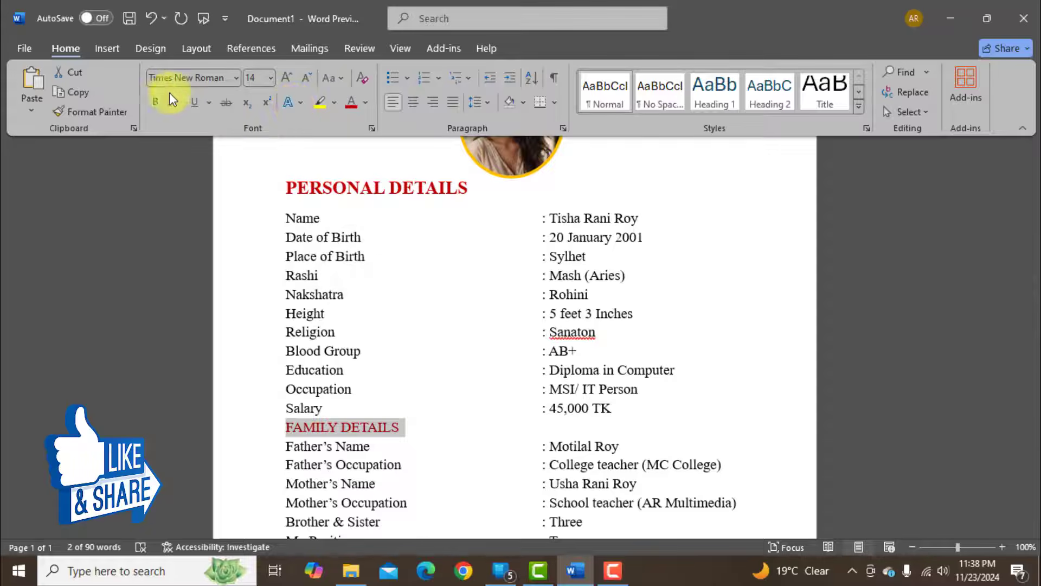
{"action": "left_click", "coordinate": [156, 100]}
{"action": "left_click", "coordinate": [473, 431]}
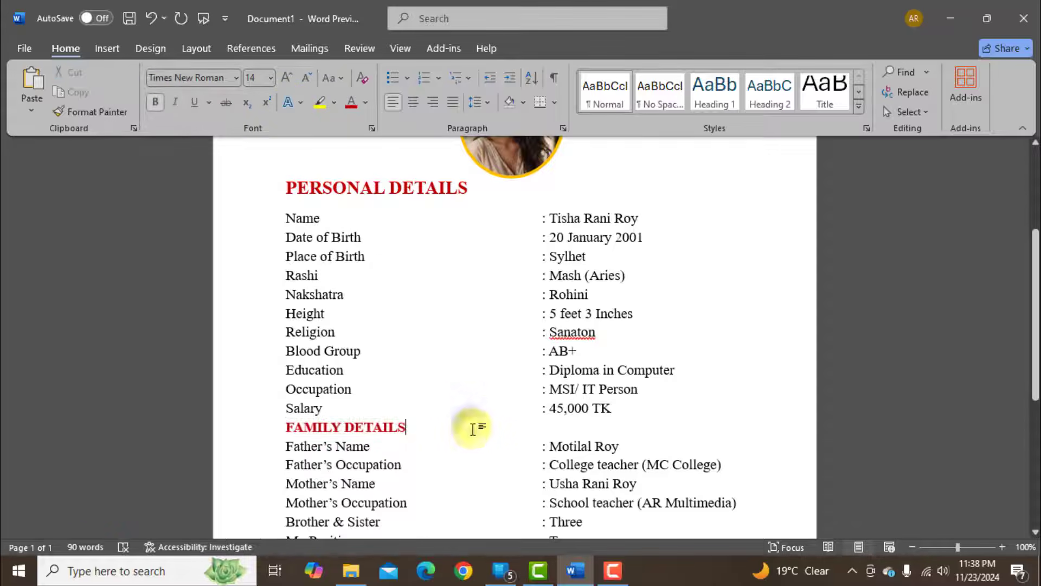
Add a CONTACT DETAILS heading one blank line below My Position and format it bold, dark red and 18 pt.
{"action": "scroll", "coordinate": [473, 426], "scroll_direction": "down", "scroll_amount": 3}
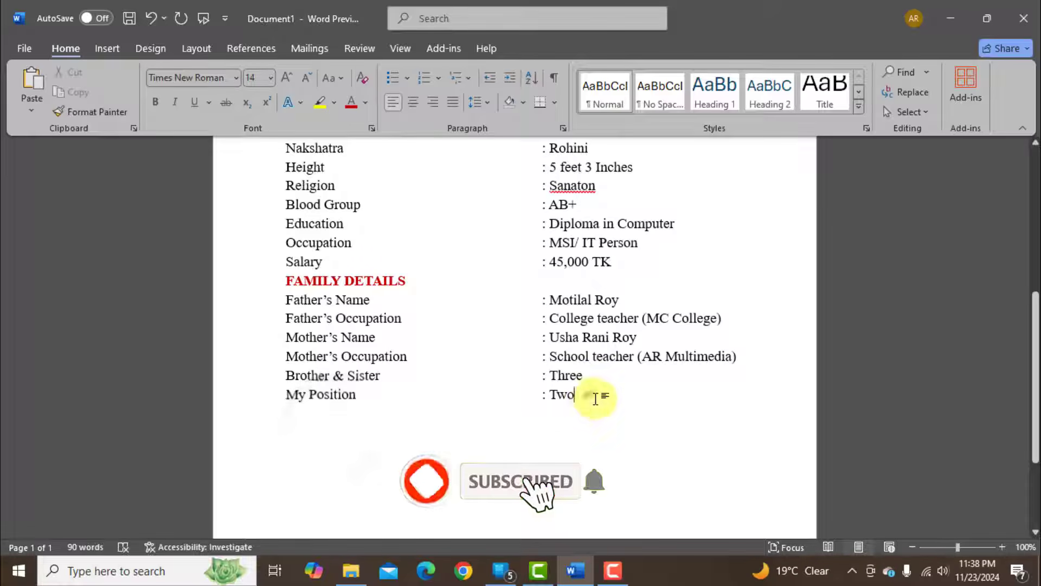
{"action": "type", "text": "CONTA"}
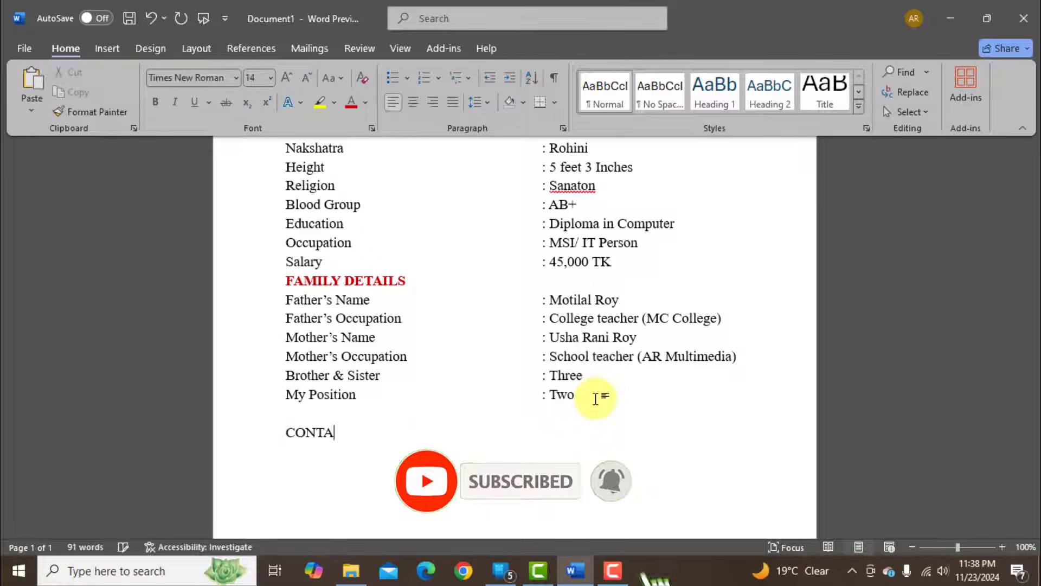
{"action": "type", "text": "CT DETAILS"}
{"action": "left_click_drag", "start_coordinate": [420, 432], "coordinate": [274, 428]}
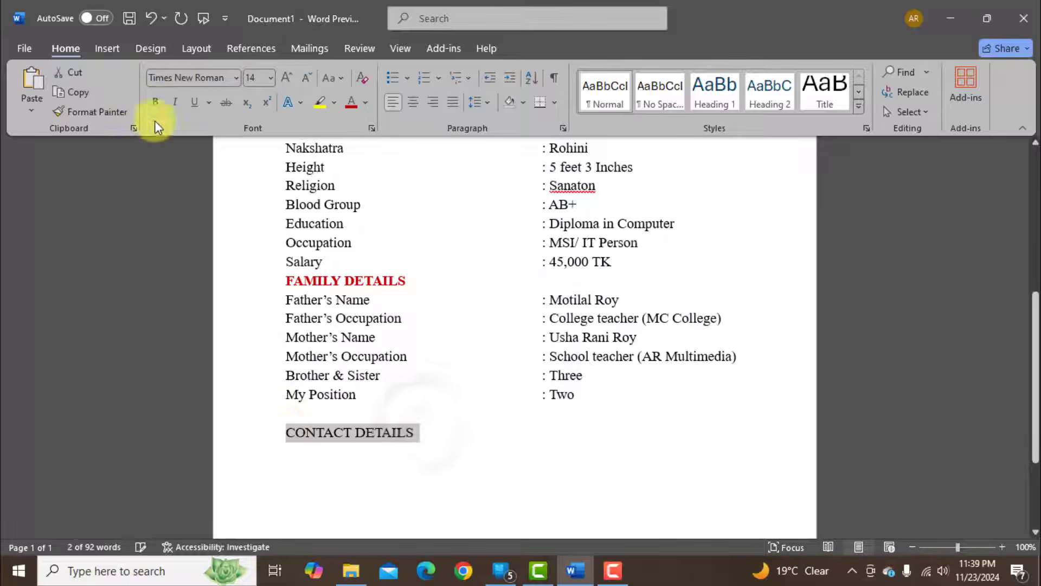
{"action": "left_click", "coordinate": [155, 102]}
{"action": "left_click", "coordinate": [350, 102]}
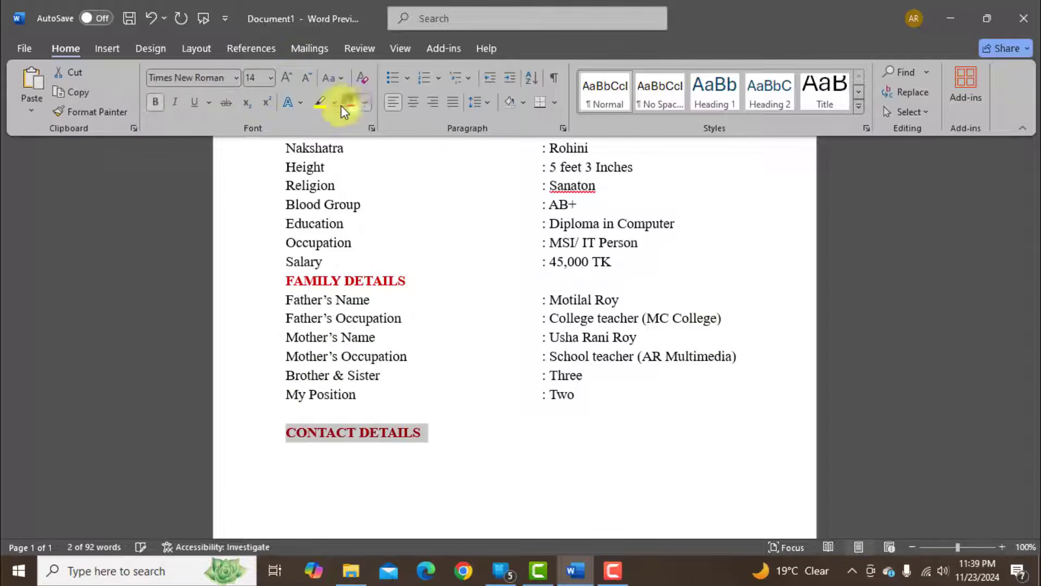
{"action": "left_click", "coordinate": [271, 78]}
{"action": "left_click", "coordinate": [259, 223]}
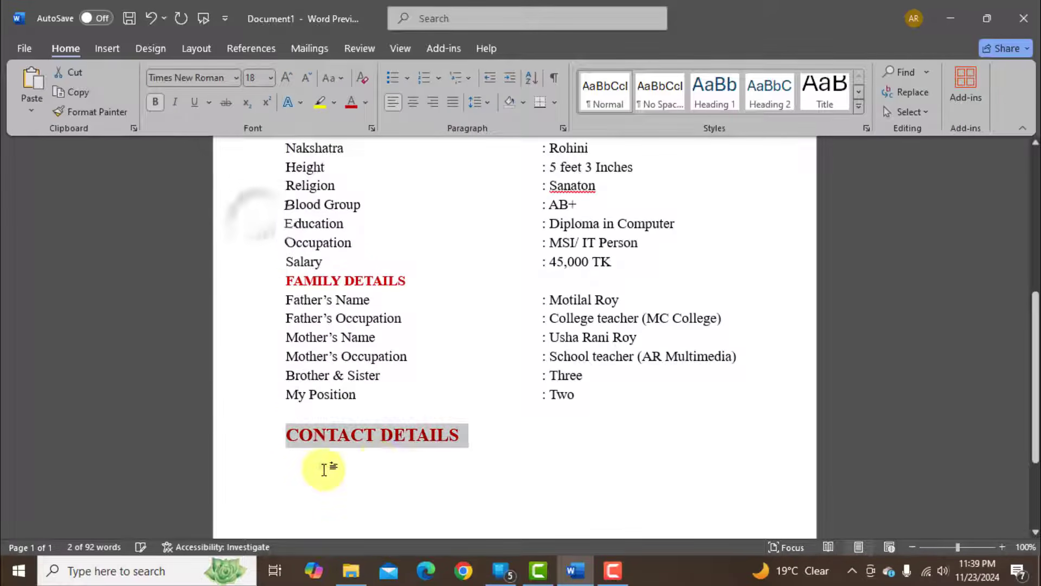
Add a Contact Number entry below the CONTACT DETAILS heading with the father's and mother's phone numbers on separate lines.
{"action": "left_click", "coordinate": [324, 470]}
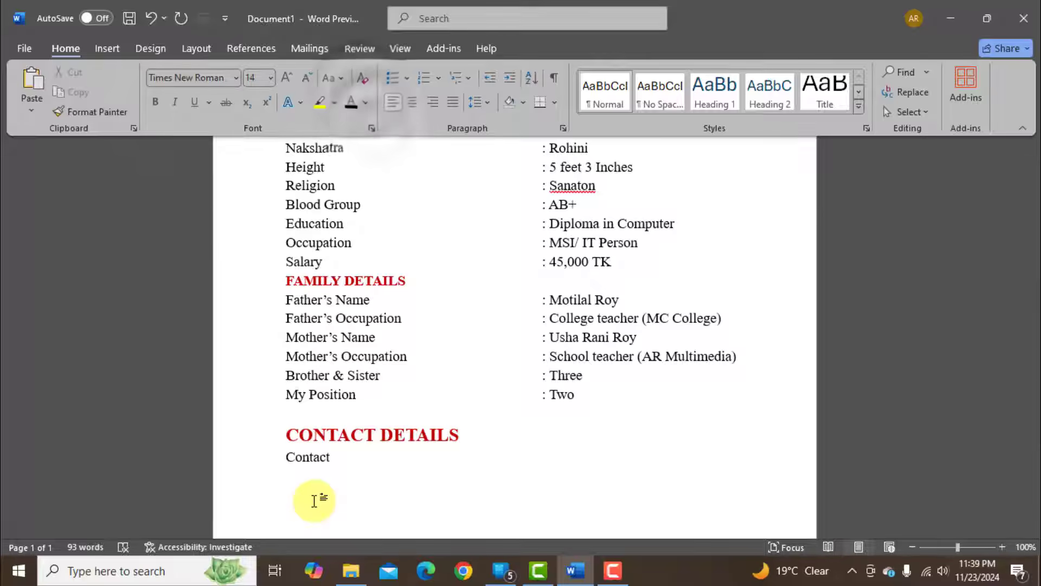
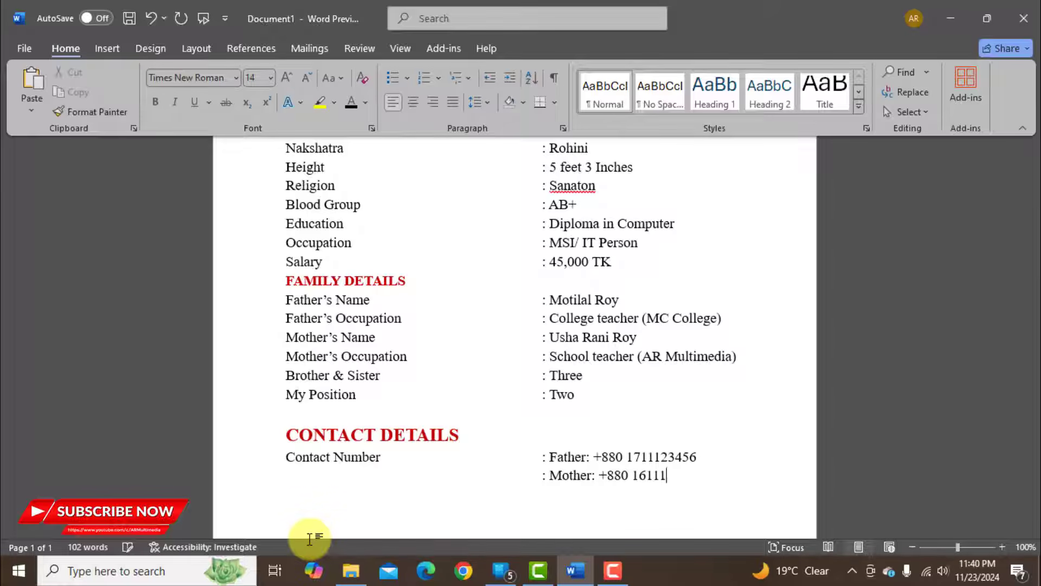
Add an Address entry below the contact numbers with the postal address split over two lines.
{"action": "key", "text": "BackSpace"}
{"action": "key", "text": "BackSpace"}
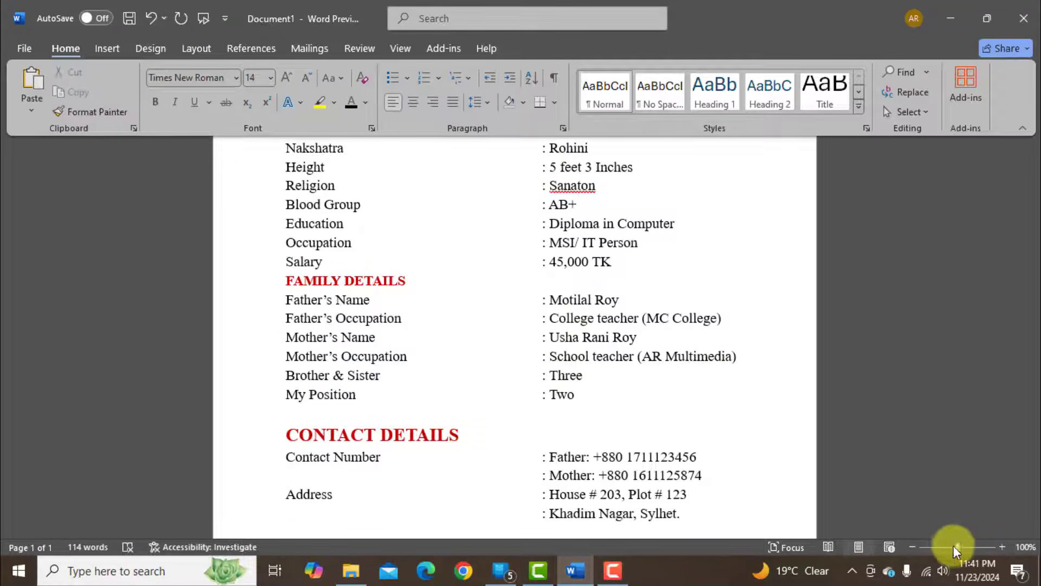
Insert blank lines above and below the FAMILY DETAILS heading and below the CONTACT DETAILS heading.
{"action": "left_click_drag", "start_coordinate": [955, 546], "coordinate": [942, 549]}
{"action": "scroll", "coordinate": [599, 414], "scroll_direction": "down", "scroll_amount": 3}
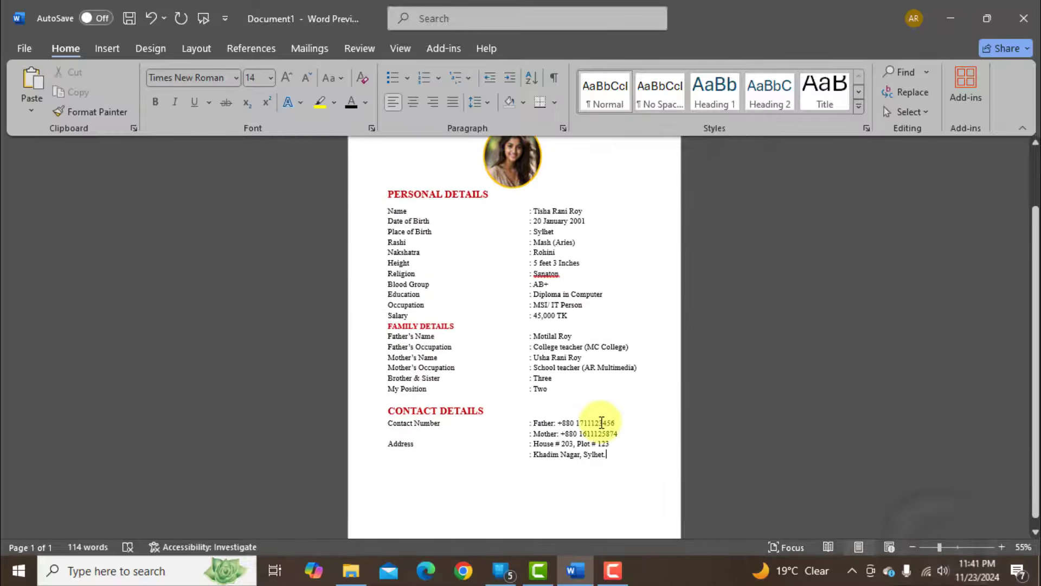
{"action": "scroll", "coordinate": [606, 424], "scroll_direction": "up", "scroll_amount": 2}
{"action": "left_click", "coordinate": [429, 361]}
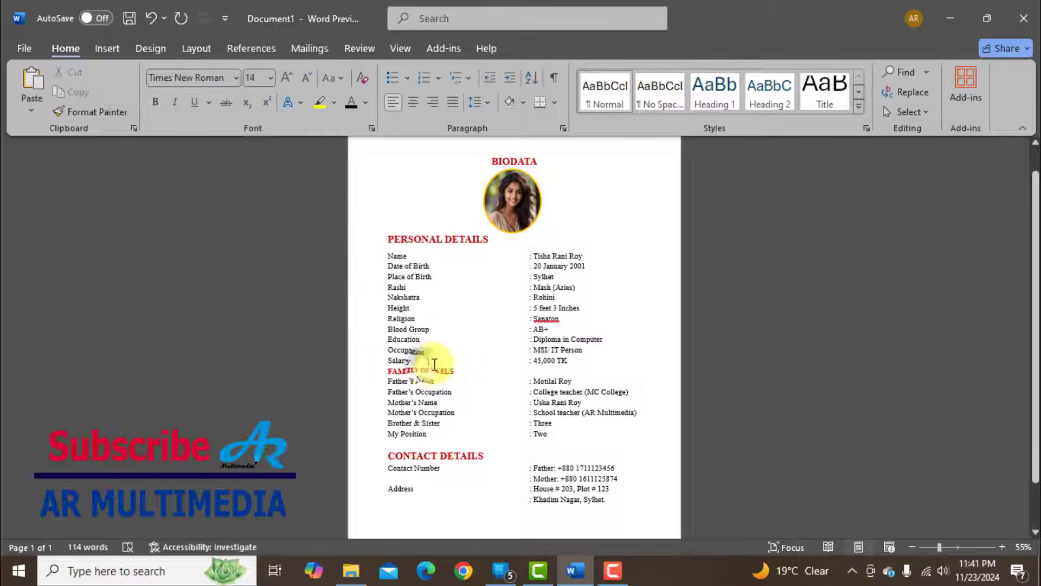
{"action": "key", "text": "Return"}
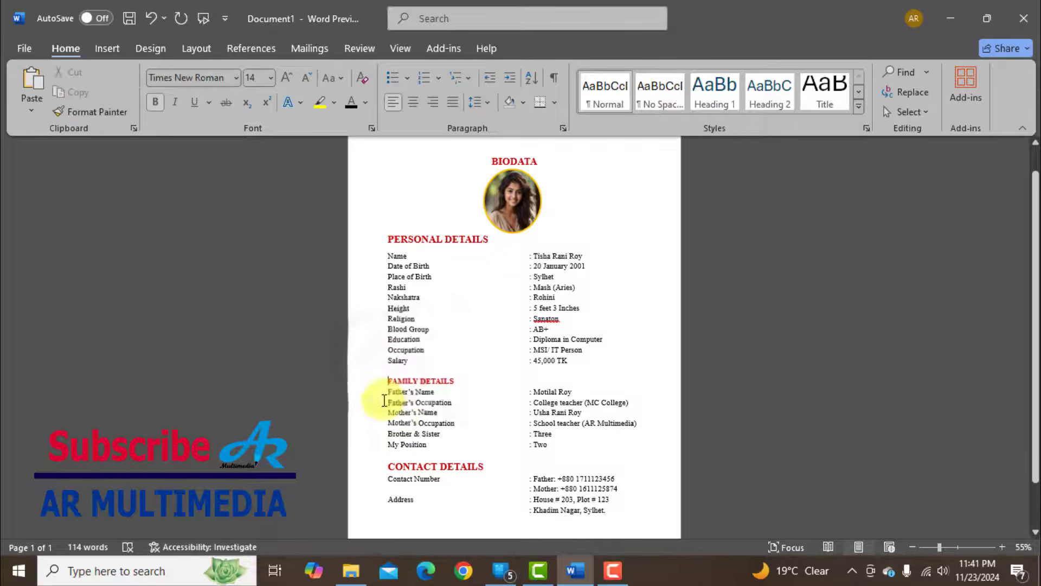
{"action": "left_click", "coordinate": [386, 391]}
{"action": "key", "text": "Return"}
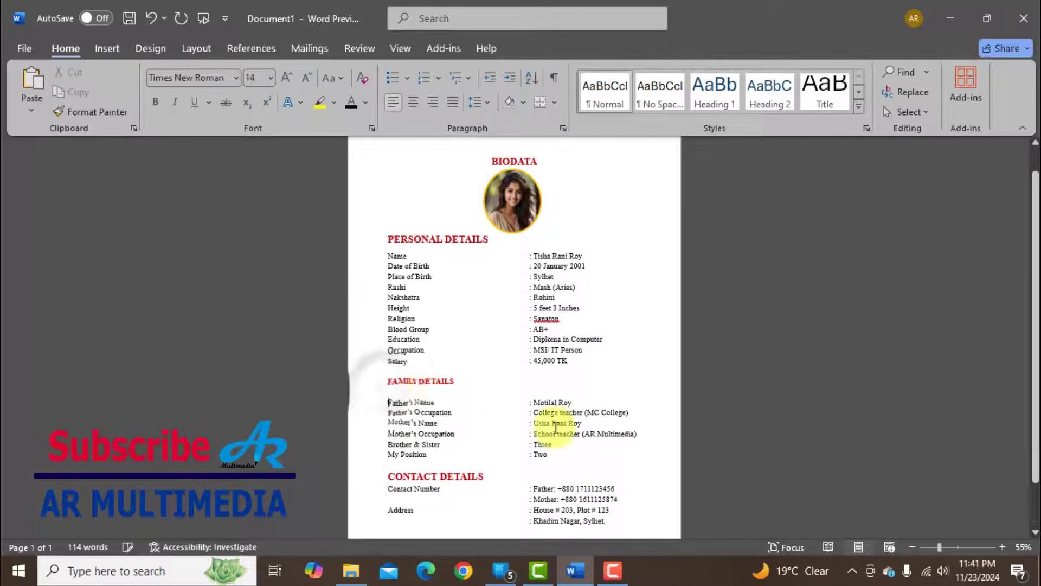
{"action": "scroll", "coordinate": [542, 429], "scroll_direction": "down", "scroll_amount": 2}
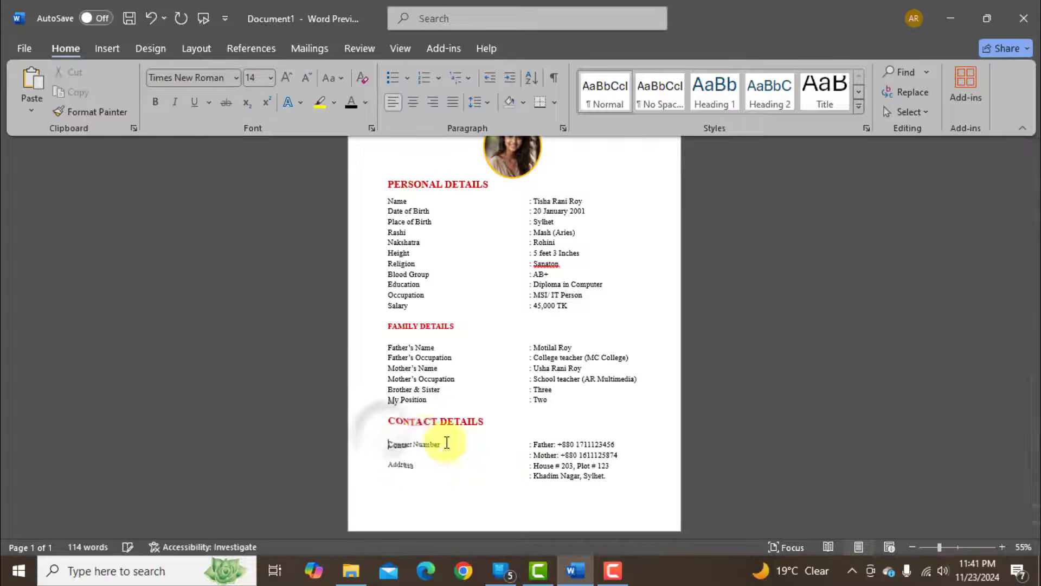
Insert the Biodata Border picture from the BIODATA folder and set its text wrapping to Behind Text.
{"action": "scroll", "coordinate": [596, 445], "scroll_direction": "up", "scroll_amount": 3}
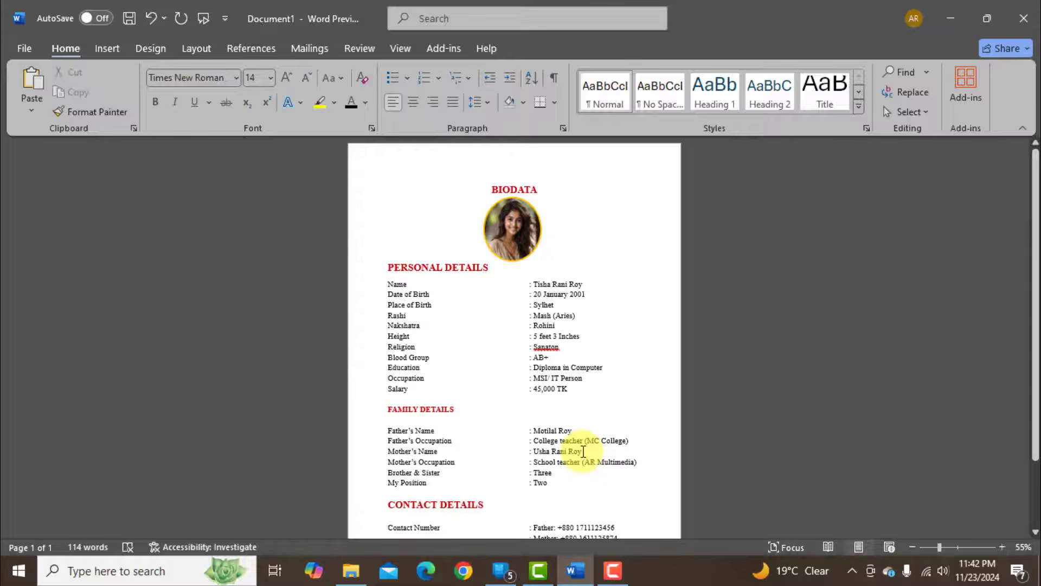
{"action": "left_click", "coordinate": [109, 49]}
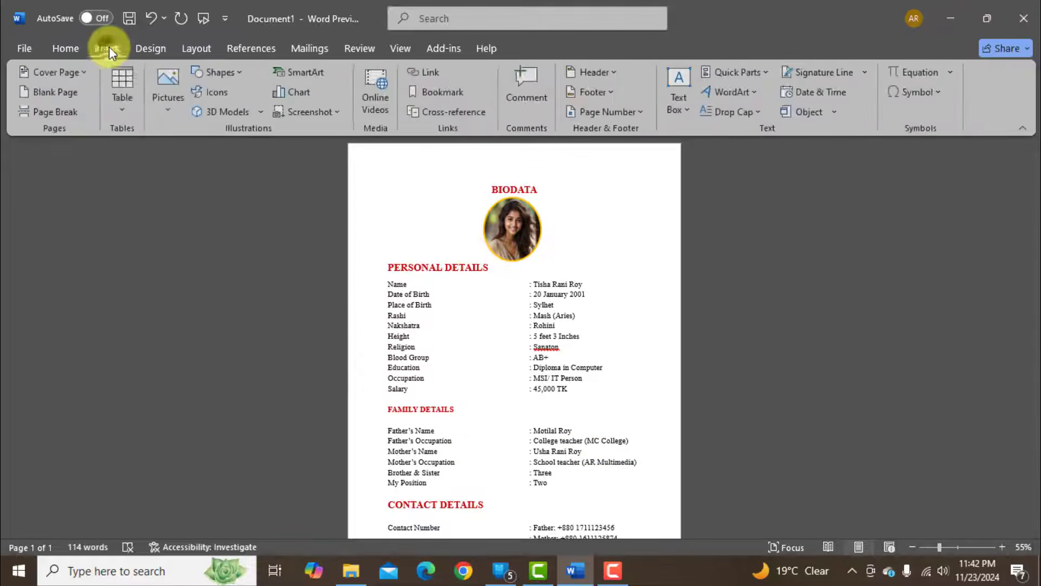
{"action": "left_click", "coordinate": [172, 86]}
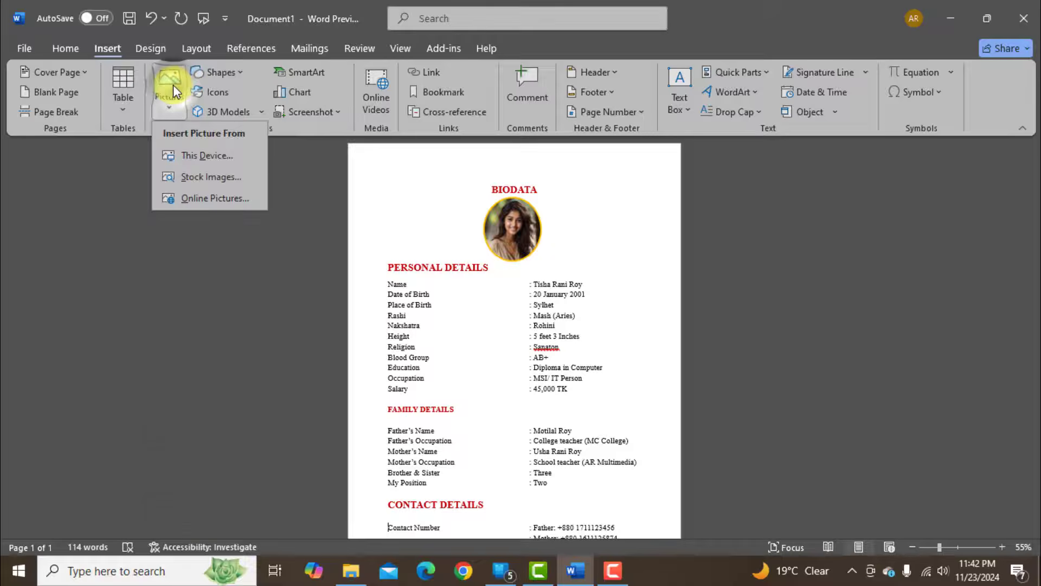
{"action": "left_click", "coordinate": [219, 156]}
{"action": "left_click", "coordinate": [168, 121]}
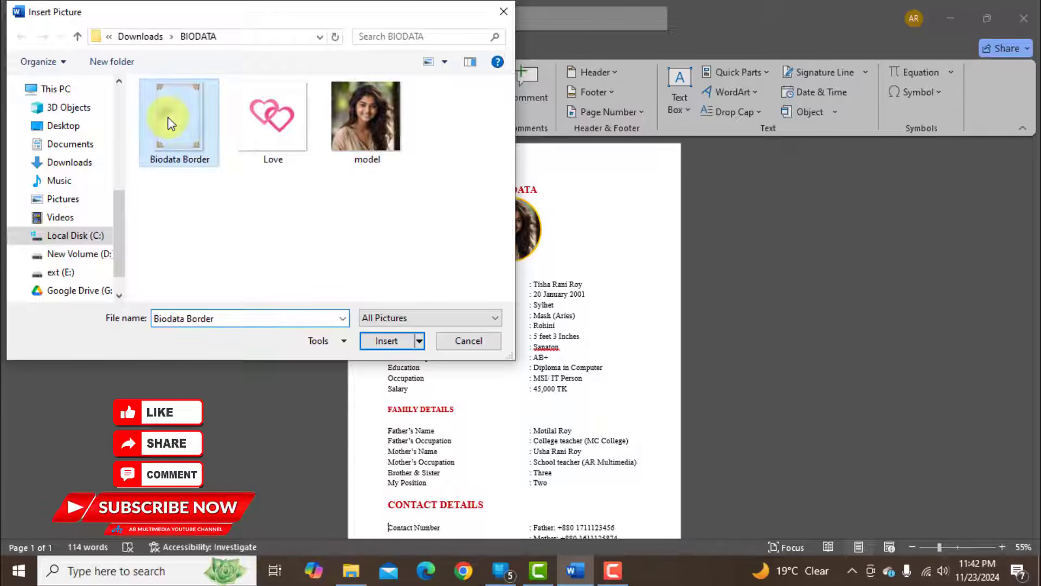
{"action": "left_click", "coordinate": [380, 341]}
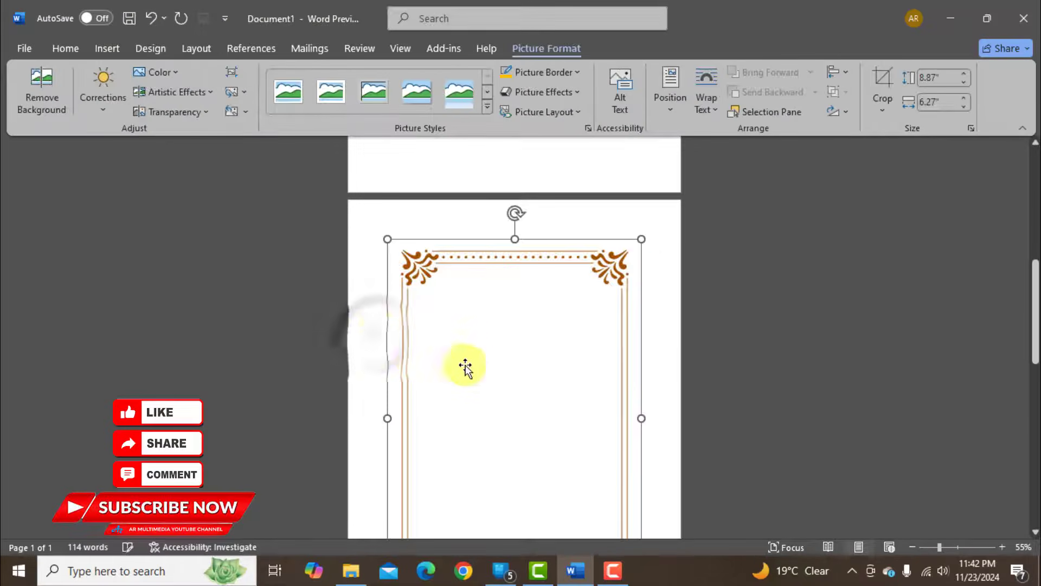
{"action": "left_click", "coordinate": [706, 100]}
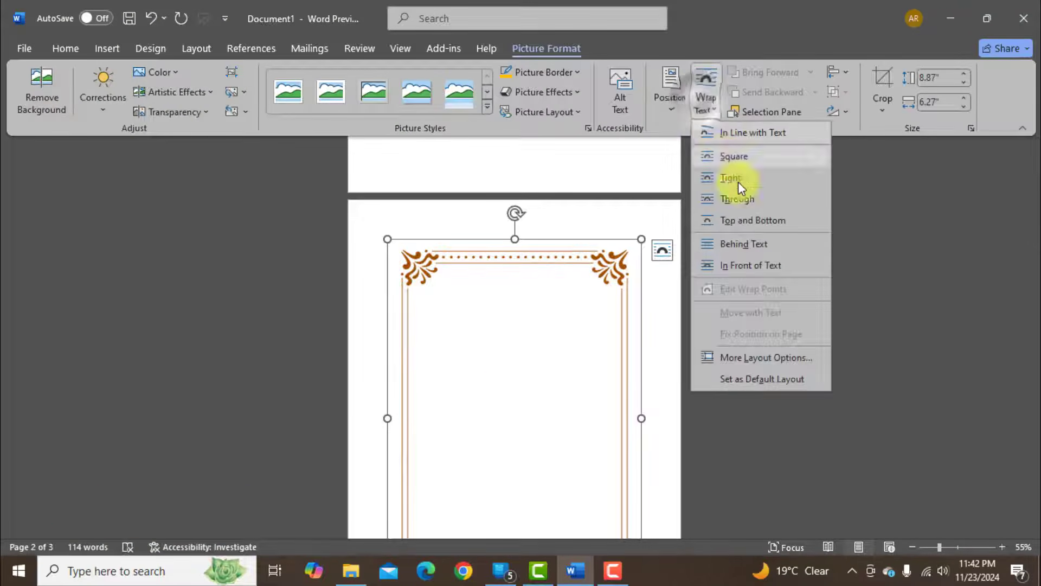
{"action": "left_click", "coordinate": [748, 245]}
Stretch the border picture on all four sides to the page edges so it frames the whole biodata.
{"action": "scroll", "coordinate": [667, 323], "scroll_direction": "up", "scroll_amount": 5}
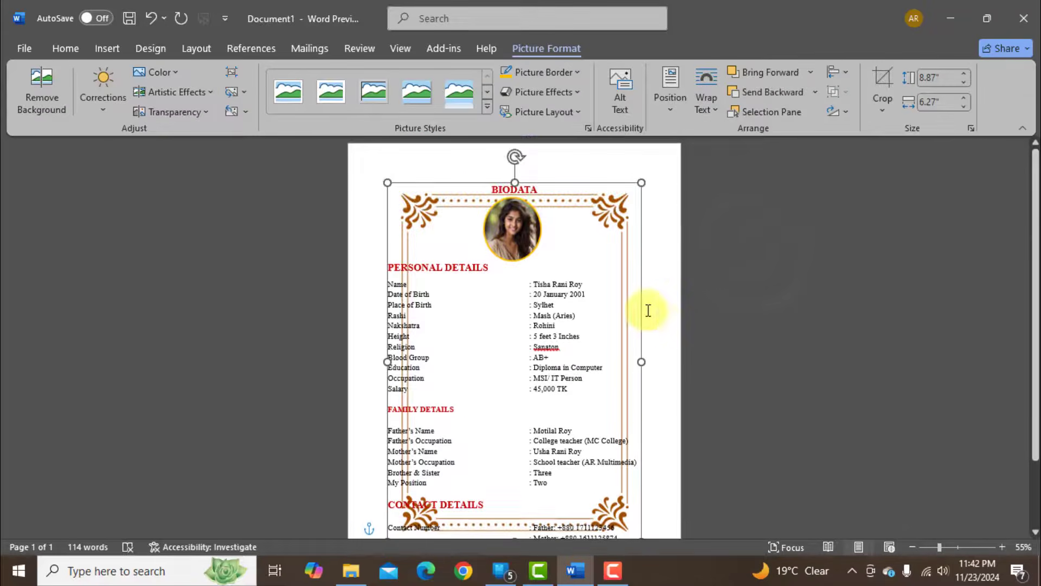
{"action": "left_click_drag", "start_coordinate": [515, 179], "coordinate": [514, 146]}
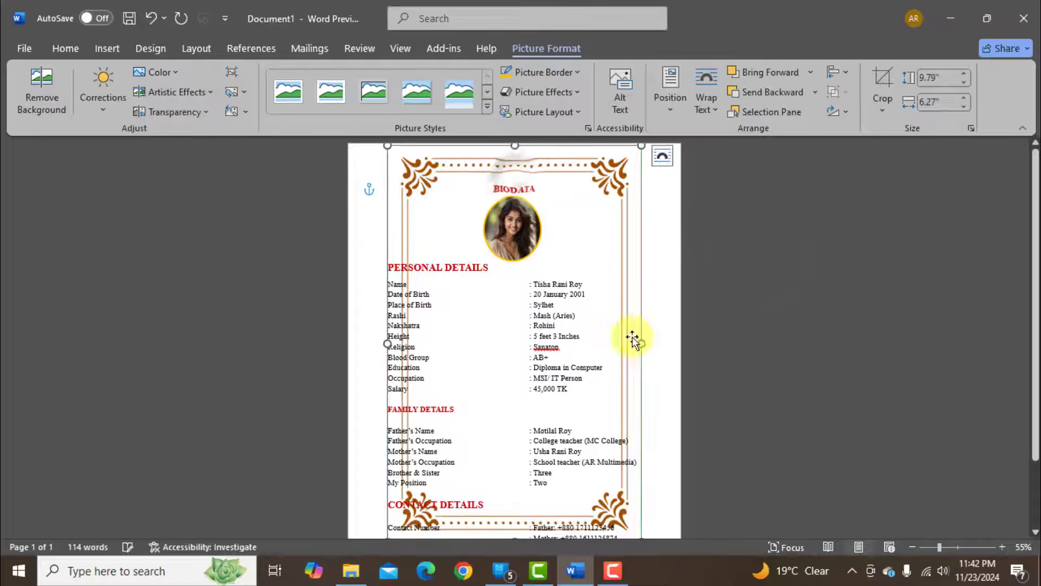
{"action": "left_click_drag", "start_coordinate": [641, 343], "coordinate": [680, 344]}
{"action": "left_click_drag", "start_coordinate": [388, 344], "coordinate": [349, 344]}
{"action": "scroll", "coordinate": [525, 383], "scroll_direction": "down", "scroll_amount": 3}
{"action": "left_click_drag", "start_coordinate": [515, 458], "coordinate": [524, 531]}
{"action": "scroll", "coordinate": [598, 365], "scroll_direction": "up", "scroll_amount": 3}
{"action": "left_click", "coordinate": [739, 360]}
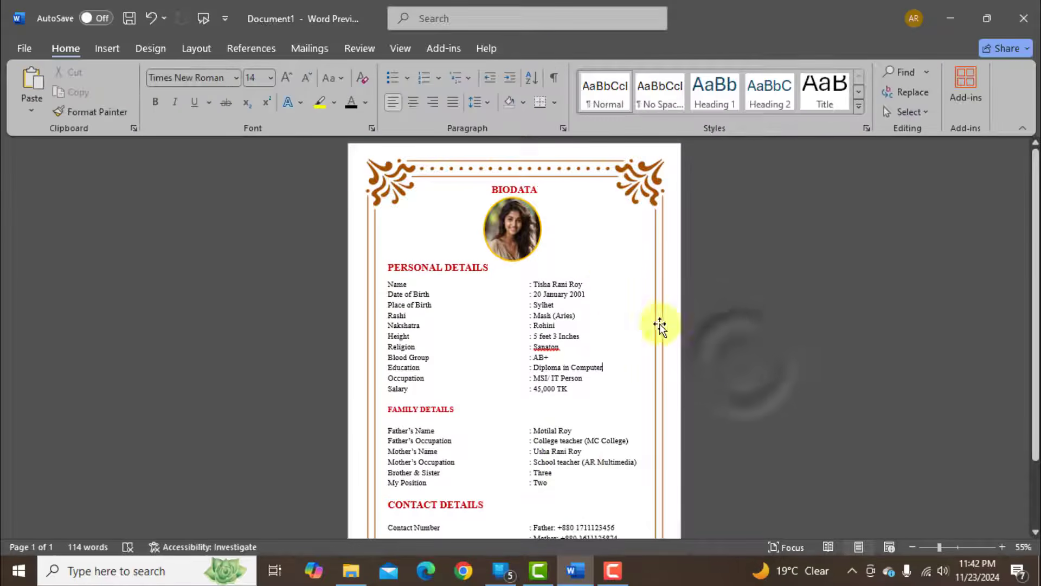
Make the person's name in the Name line of PERSONAL DETAILS bold and dark blue.
{"action": "left_click_drag", "start_coordinate": [534, 284], "coordinate": [585, 284]}
{"action": "left_click", "coordinate": [156, 102]}
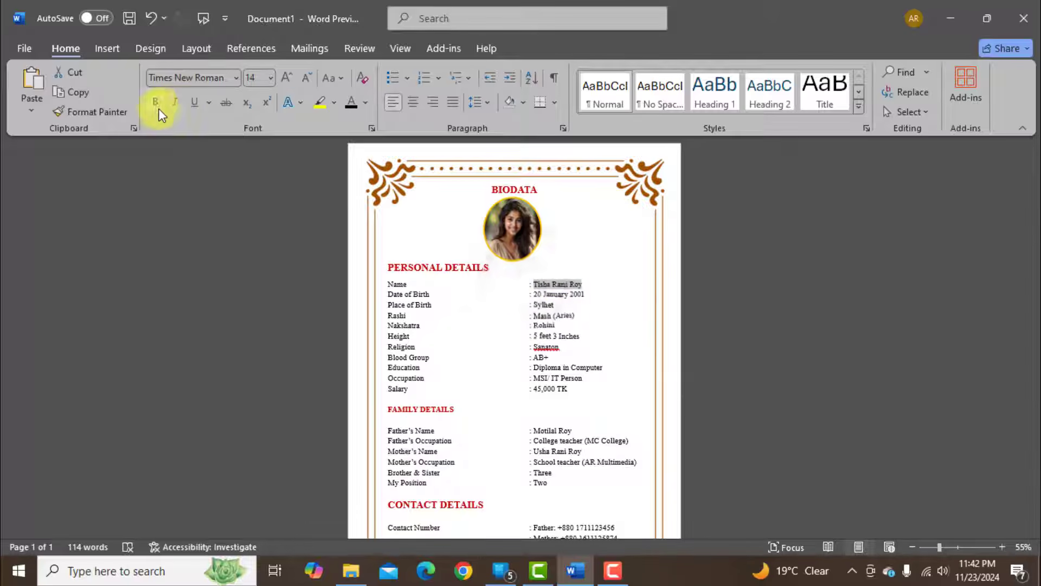
{"action": "left_click", "coordinate": [366, 102]}
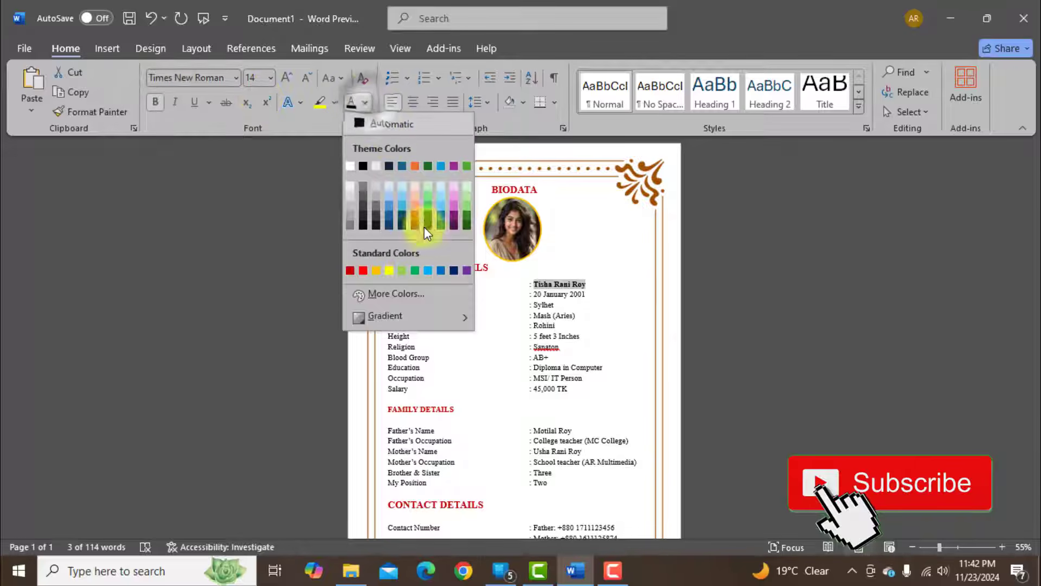
{"action": "left_click", "coordinate": [448, 268]}
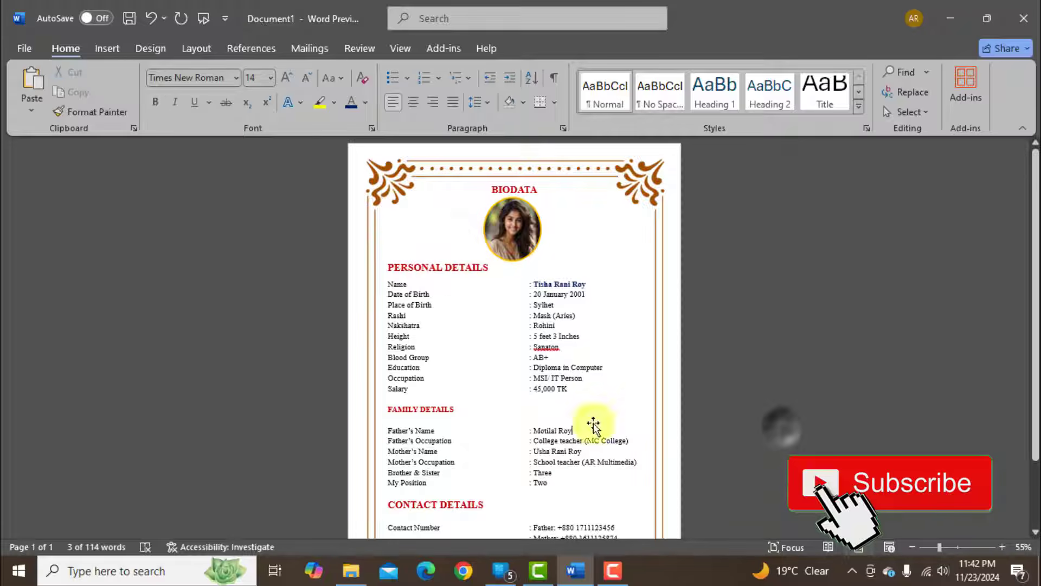
Make the father's name under FAMILY DETAILS and the father's line under CONTACT DETAILS bold and dark blue.
{"action": "left_click", "coordinate": [536, 431]}
{"action": "left_click_drag", "start_coordinate": [534, 431], "coordinate": [574, 431]}
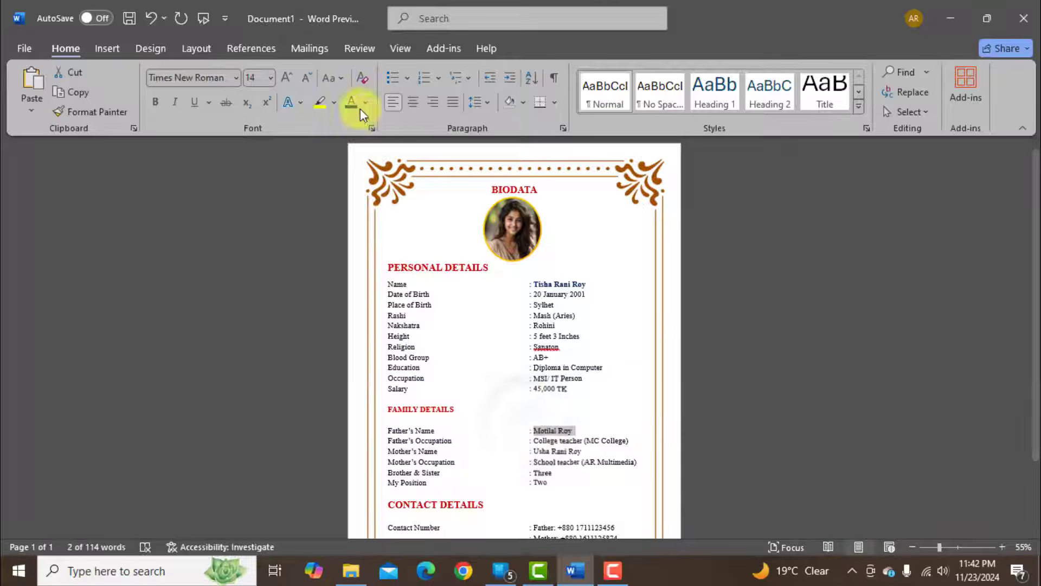
{"action": "scroll", "coordinate": [736, 438], "scroll_direction": "down", "scroll_amount": 2}
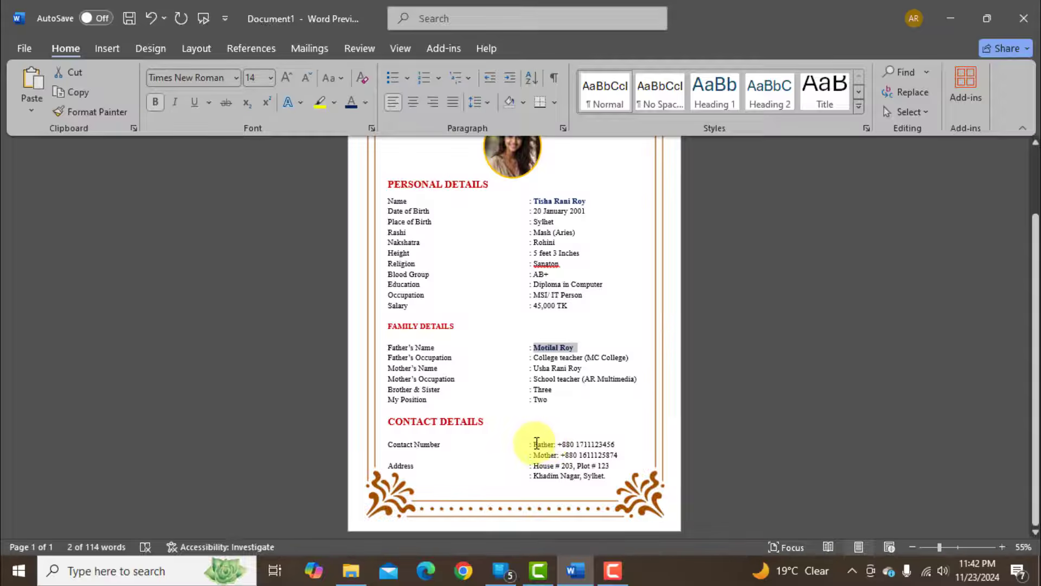
{"action": "triple_click", "coordinate": [536, 442]}
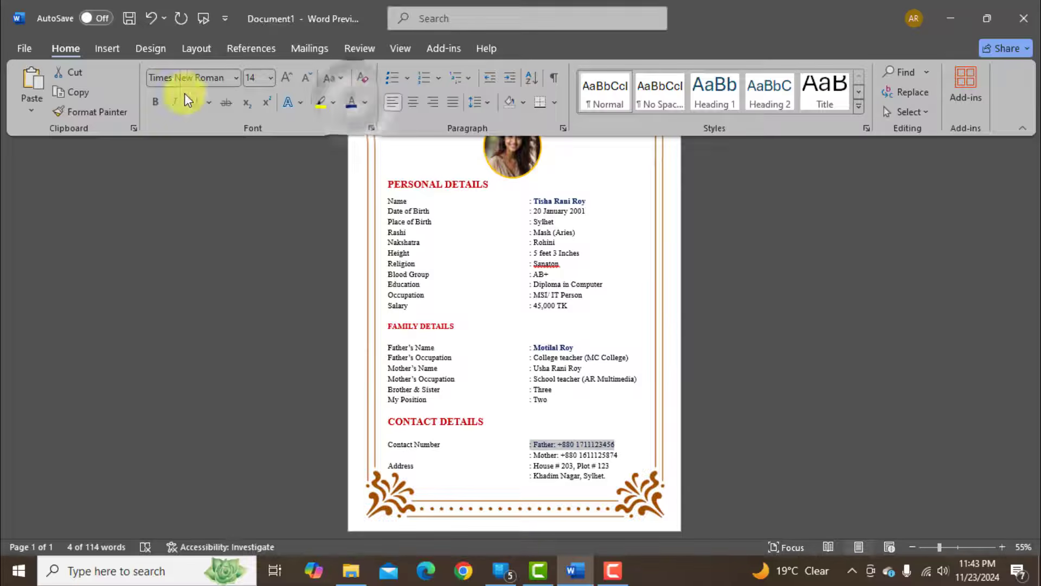
{"action": "left_click", "coordinate": [155, 102]}
{"action": "left_click", "coordinate": [749, 333]}
{"action": "scroll", "coordinate": [558, 389], "scroll_direction": "up", "scroll_amount": 1}
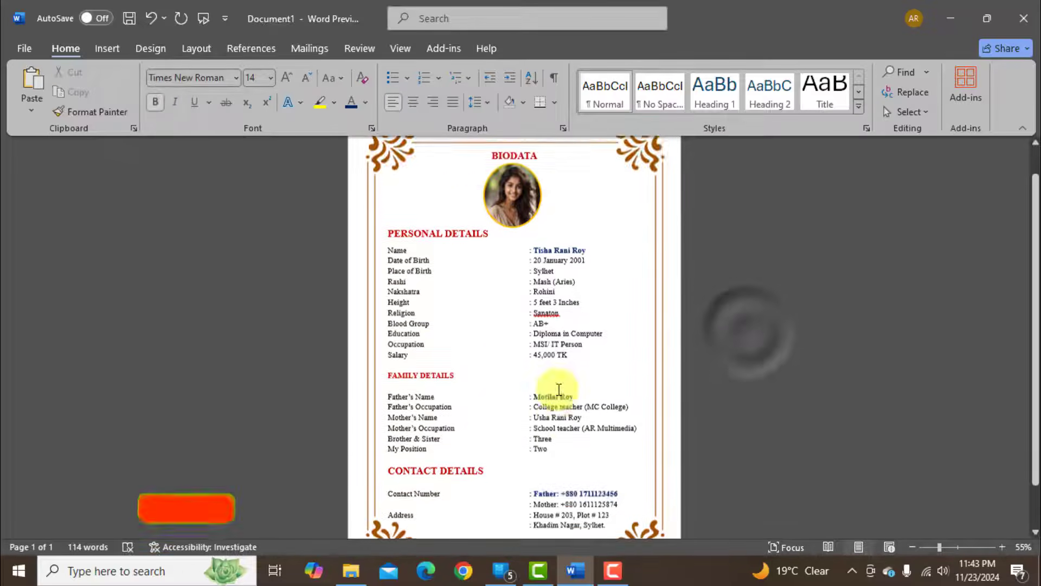
{"action": "scroll", "coordinate": [559, 389], "scroll_direction": "up", "scroll_amount": 1}
{"action": "scroll", "coordinate": [564, 379], "scroll_direction": "down", "scroll_amount": 2}
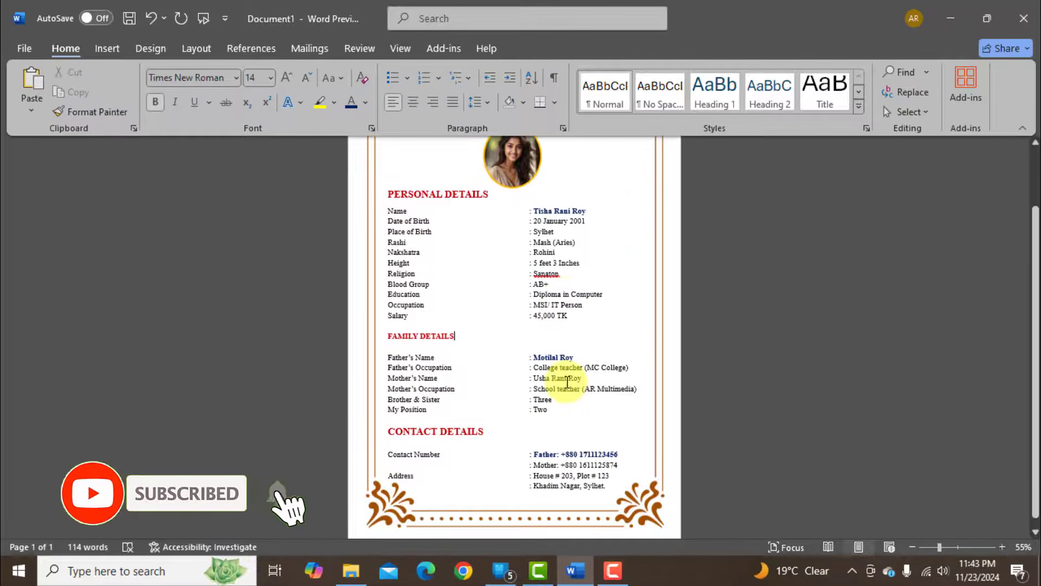
{"action": "scroll", "coordinate": [568, 381], "scroll_direction": "up", "scroll_amount": 2}
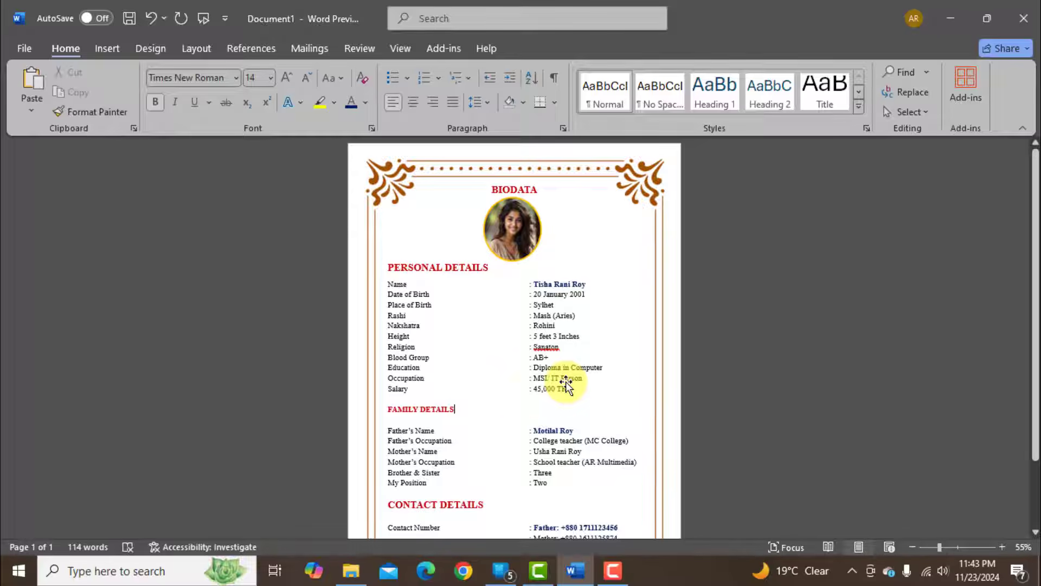
Insert the Love picture from the BIODATA folder and set its text wrapping to Behind Text.
{"action": "left_click", "coordinate": [117, 49]}
{"action": "left_click", "coordinate": [171, 91]}
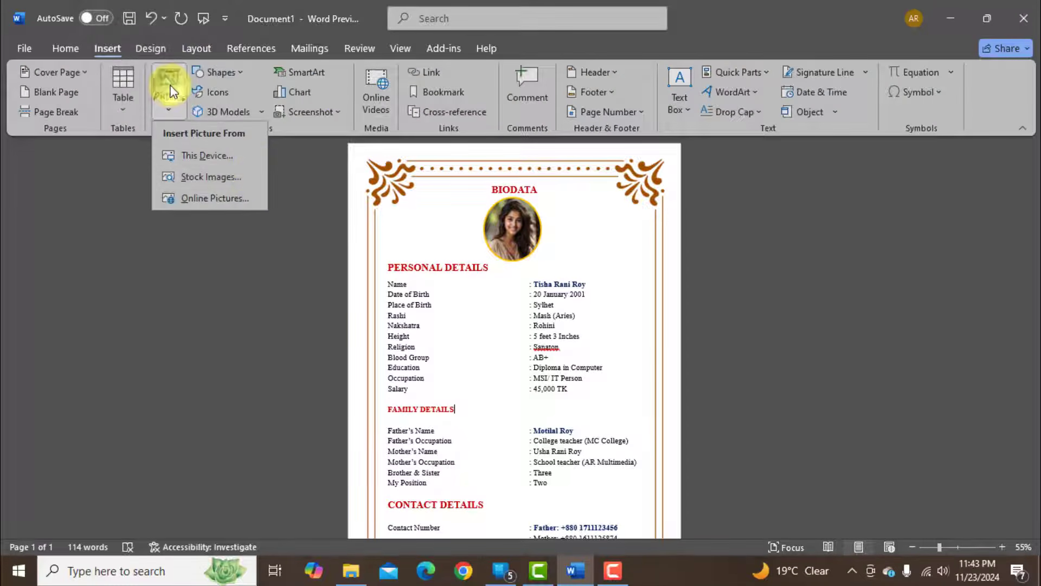
{"action": "left_click", "coordinate": [212, 157]}
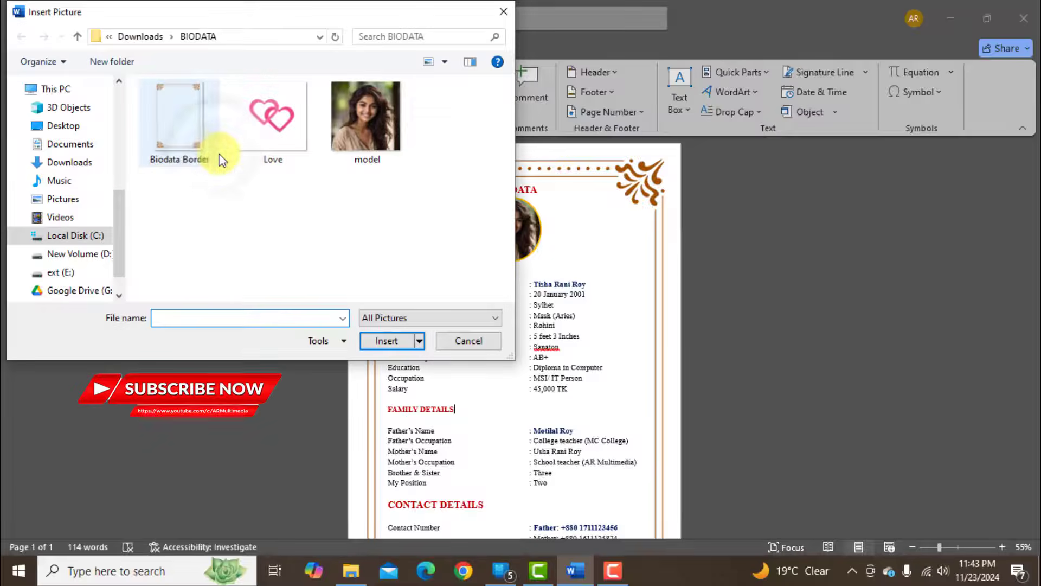
{"action": "left_click", "coordinate": [270, 119]}
{"action": "left_click", "coordinate": [386, 340]}
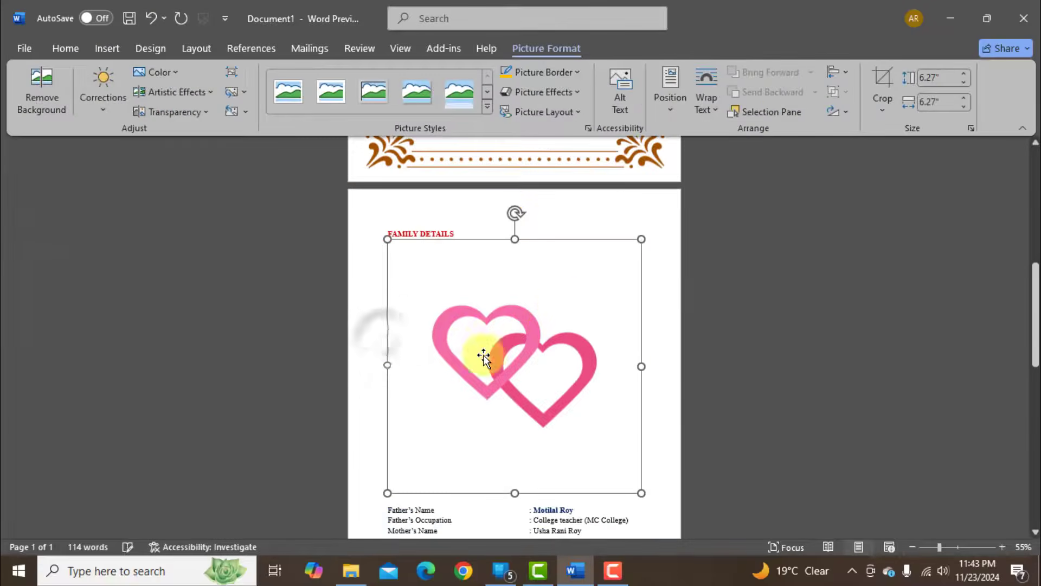
{"action": "left_click", "coordinate": [705, 102]}
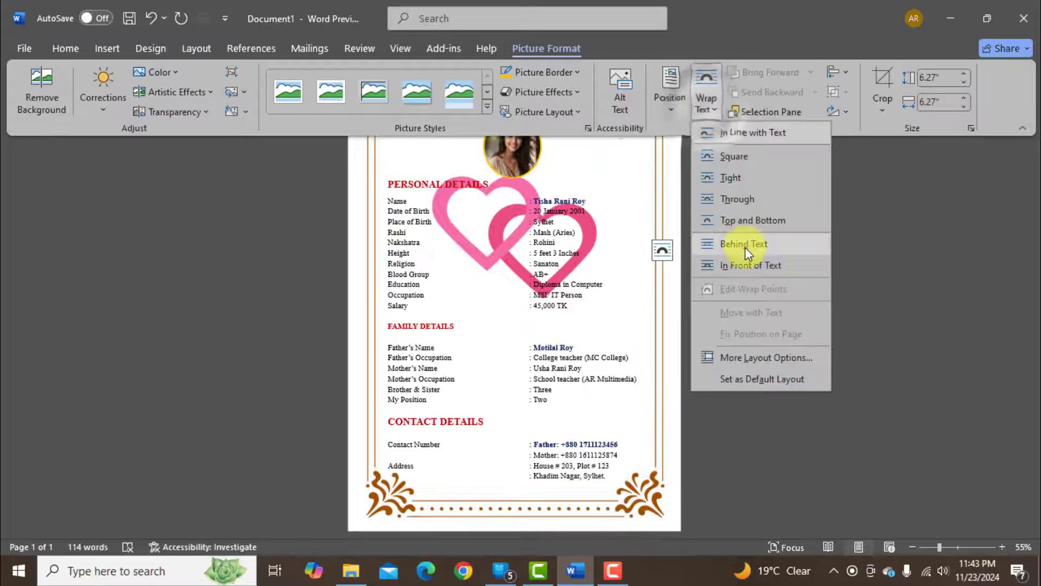
{"action": "left_click", "coordinate": [744, 251]}
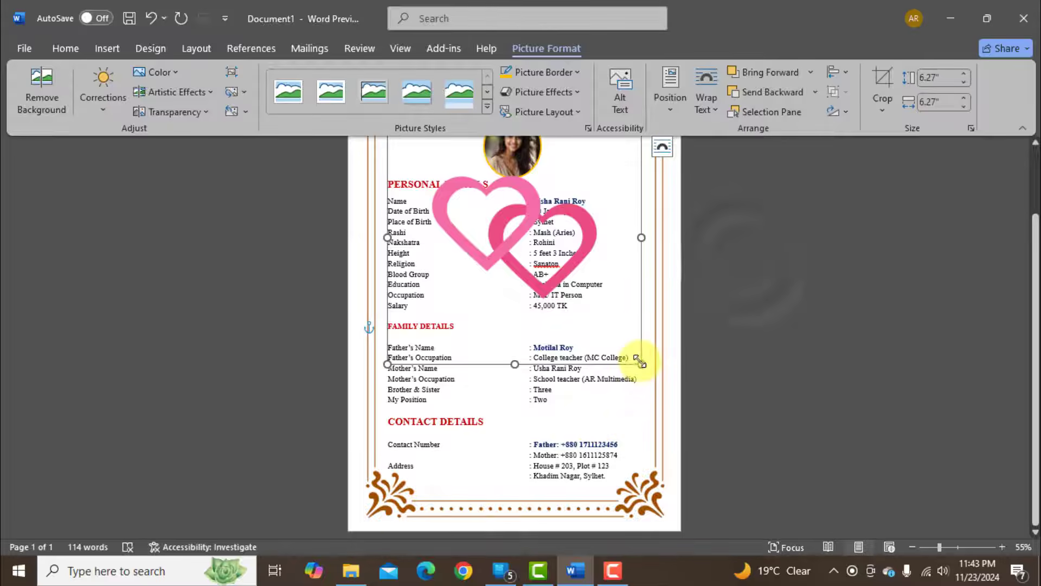
Shrink the hearts picture to about 1.04" square beside the Rashi to Religion values and recolor it to a faint washed-out pink.
{"action": "left_click_drag", "start_coordinate": [641, 363], "coordinate": [614, 259]}
{"action": "scroll", "coordinate": [413, 173], "scroll_direction": "up", "scroll_amount": 1}
{"action": "left_click", "coordinate": [178, 72]}
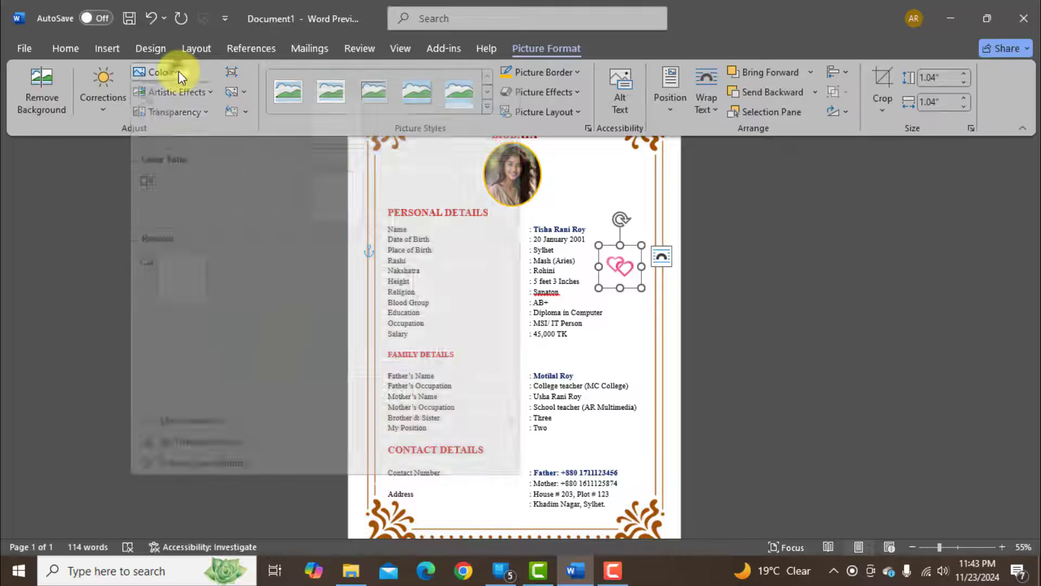
{"action": "left_click", "coordinate": [344, 288]}
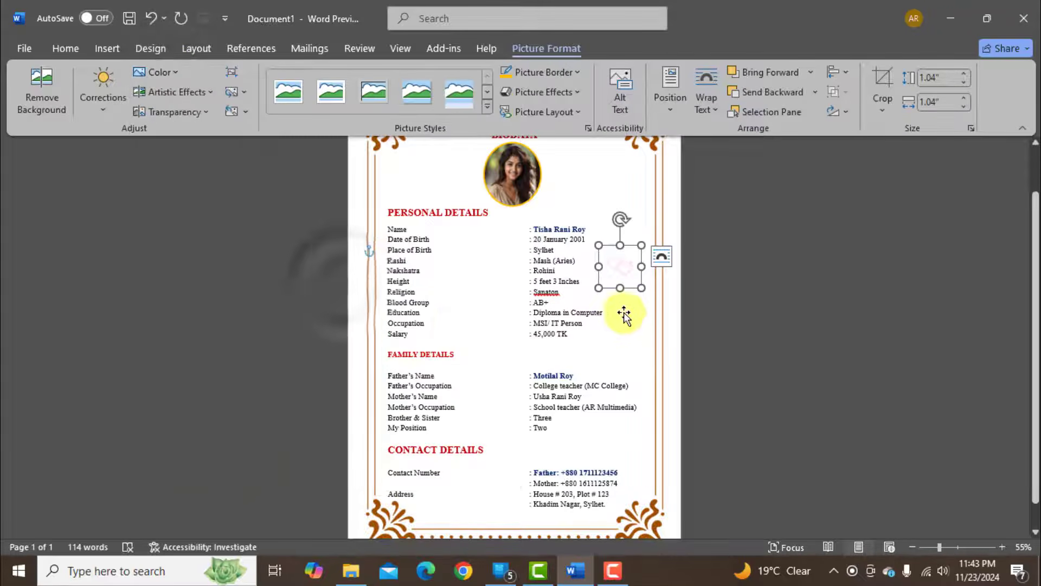
Duplicate the faint hearts picture twice, placing one copy level with the FAMILY DETAILS heading and one beside the My Position line.
{"action": "left_click", "coordinate": [63, 48]}
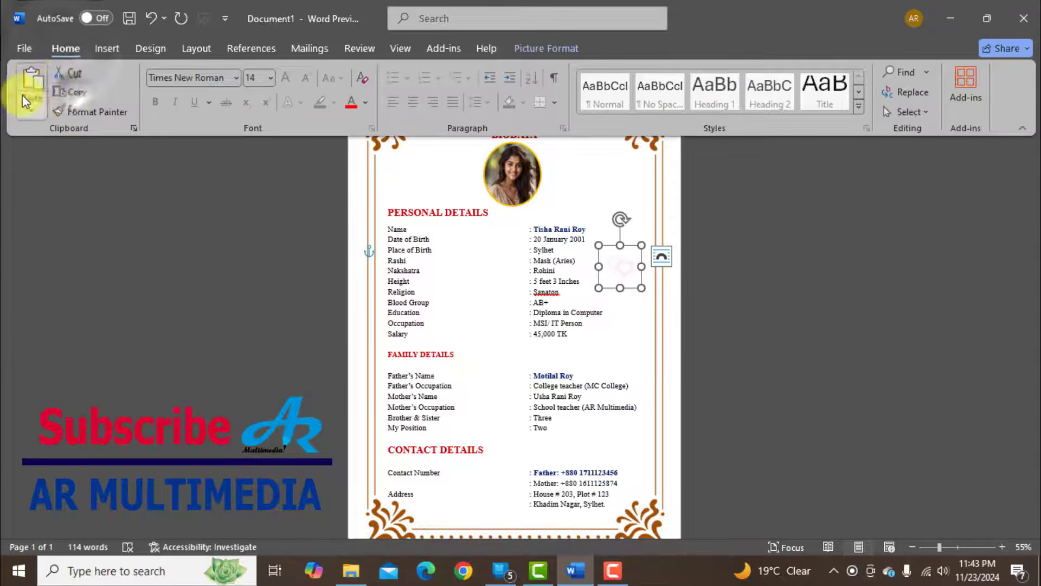
{"action": "left_click", "coordinate": [32, 86]}
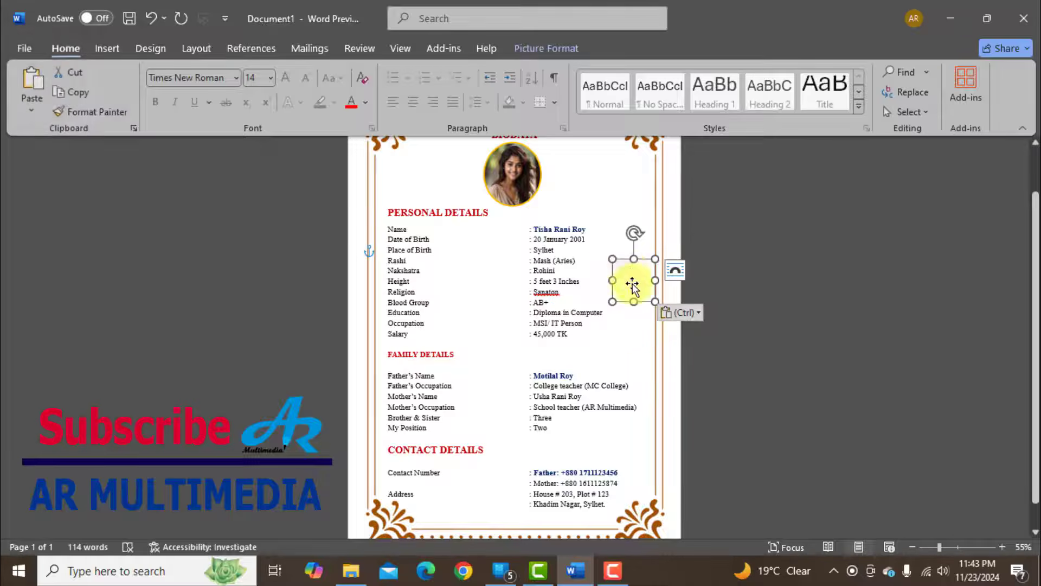
{"action": "left_click_drag", "start_coordinate": [627, 279], "coordinate": [607, 425]}
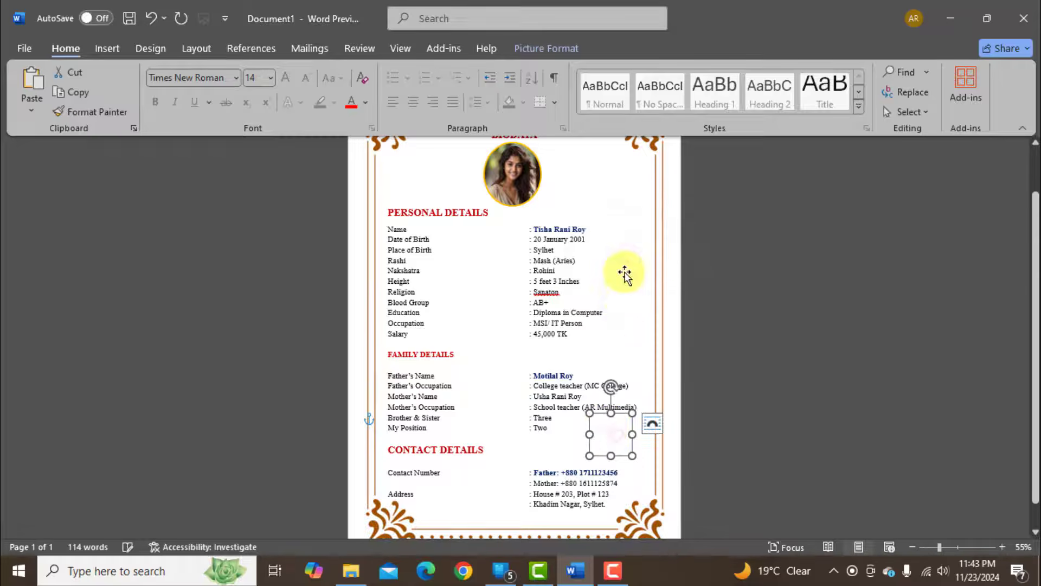
{"action": "left_click_drag", "start_coordinate": [624, 273], "coordinate": [616, 356]}
{"action": "left_click", "coordinate": [729, 372]}
{"action": "scroll", "coordinate": [788, 380], "scroll_direction": "down", "scroll_amount": 1}
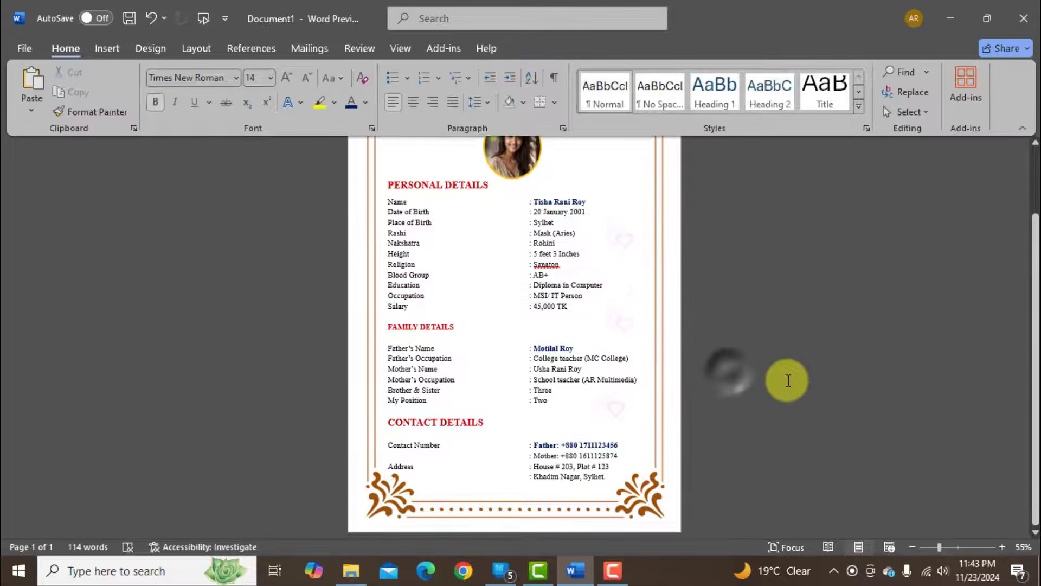
{"action": "scroll", "coordinate": [781, 387], "scroll_direction": "up", "scroll_amount": 3}
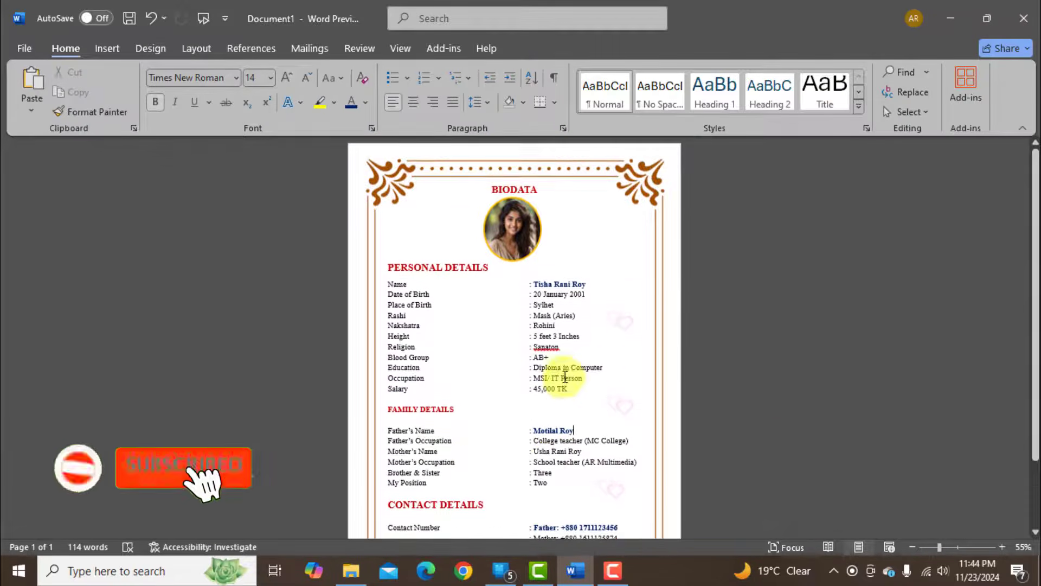
Underline the PERSONAL DETAILS, FAMILY DETAILS and CONTACT DETAILS headings.
{"action": "scroll", "coordinate": [565, 378], "scroll_direction": "down", "scroll_amount": 1}
{"action": "left_click_drag", "start_coordinate": [410, 213], "coordinate": [477, 212]}
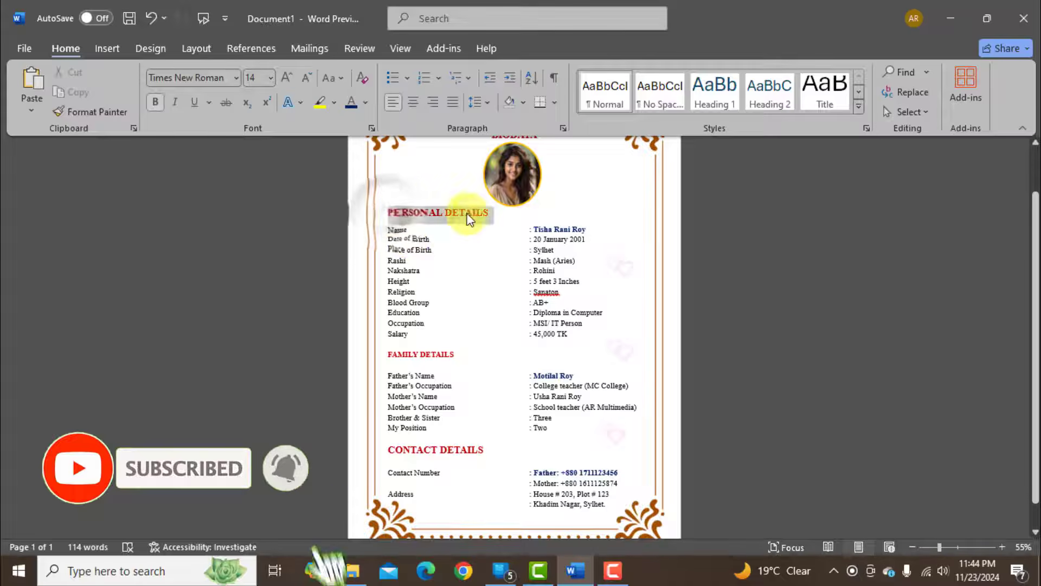
{"action": "left_click", "coordinate": [194, 101]}
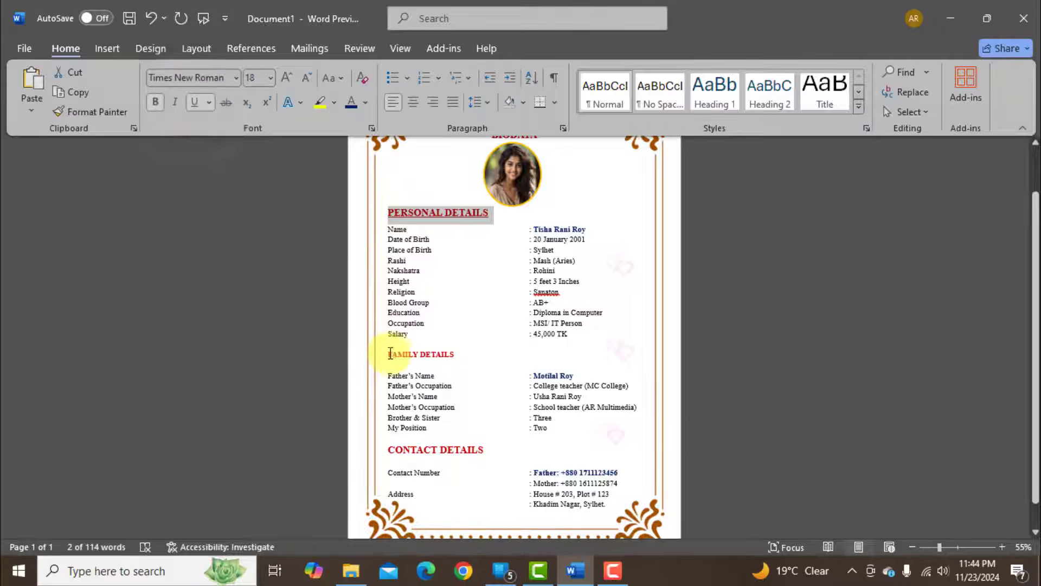
{"action": "left_click_drag", "start_coordinate": [392, 357], "coordinate": [455, 355]}
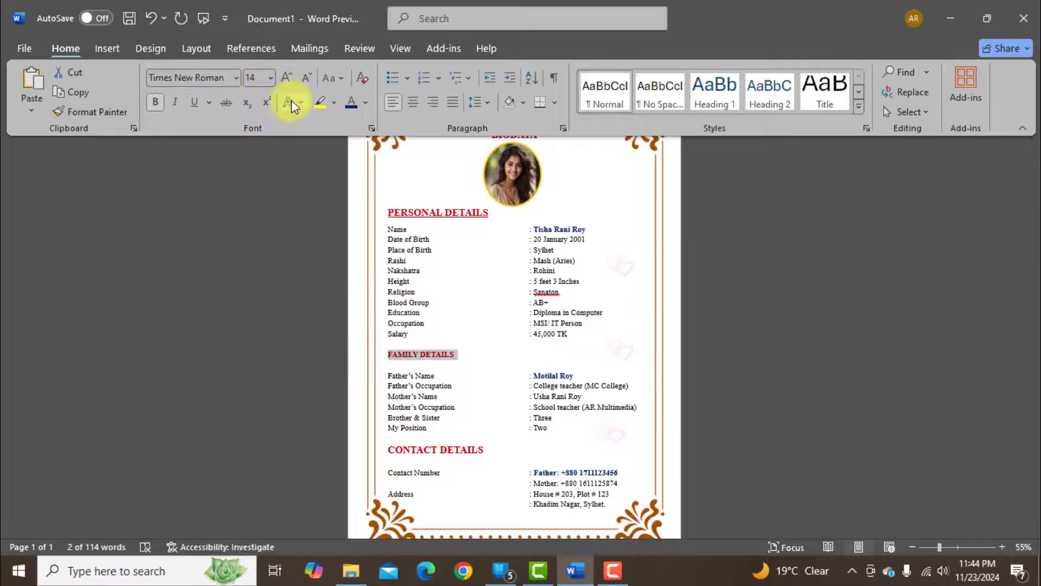
{"action": "left_click", "coordinate": [194, 102]}
{"action": "scroll", "coordinate": [599, 360], "scroll_direction": "down", "scroll_amount": 1}
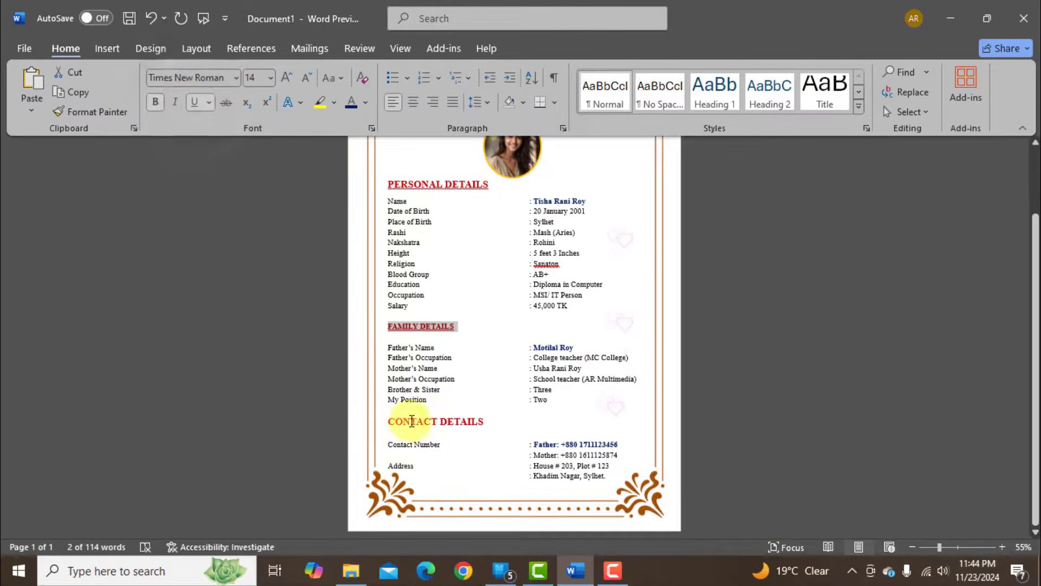
{"action": "left_click_drag", "start_coordinate": [477, 422], "coordinate": [484, 422]}
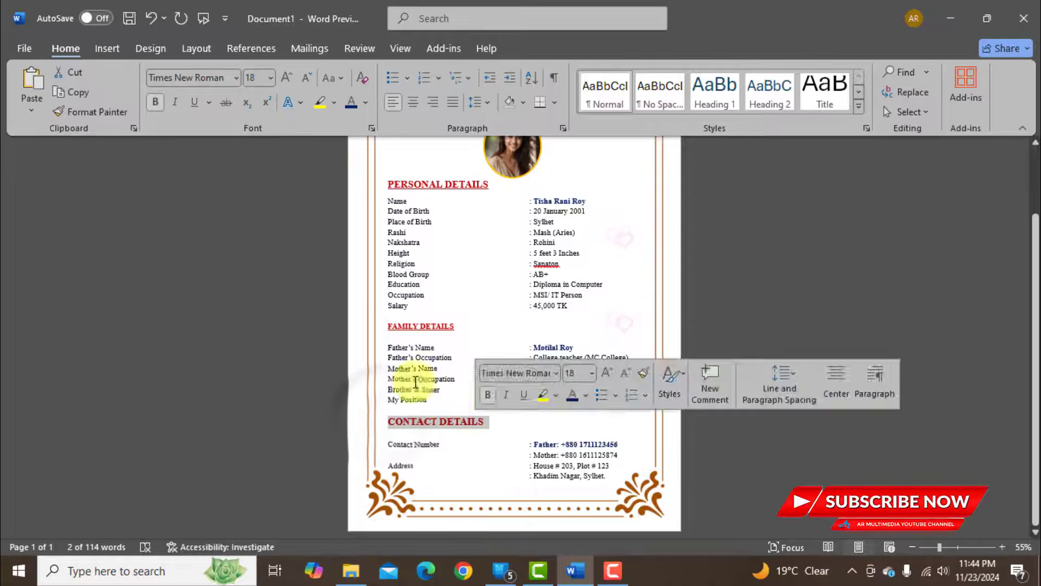
{"action": "left_click", "coordinate": [194, 102]}
{"action": "left_click", "coordinate": [723, 365]}
{"action": "scroll", "coordinate": [567, 390], "scroll_direction": "up", "scroll_amount": 3}
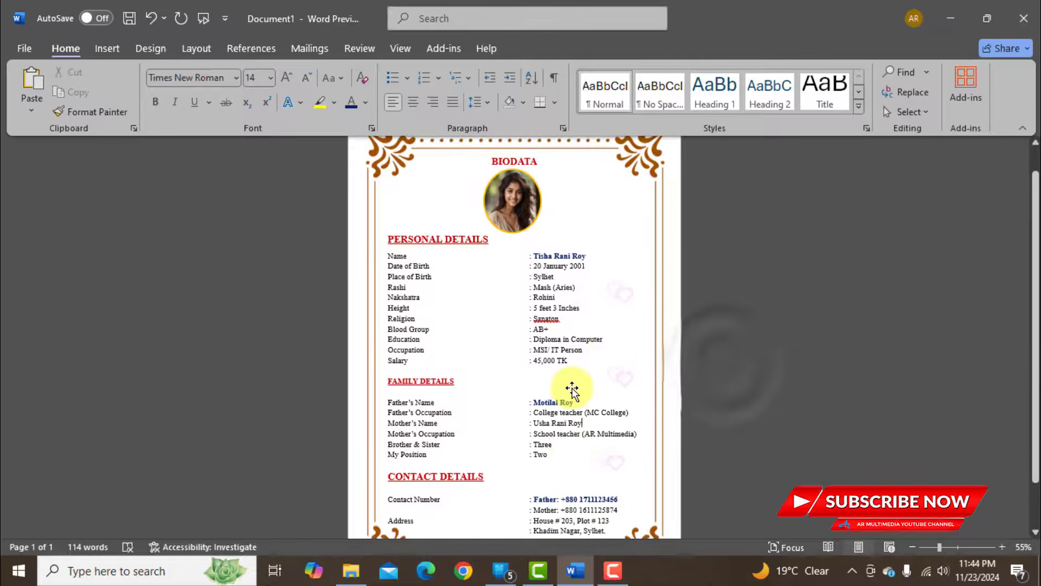
Save the document as a Word Document named Marriage Biodate in the Documents folder.
{"action": "scroll", "coordinate": [540, 295], "scroll_direction": "down", "scroll_amount": 3}
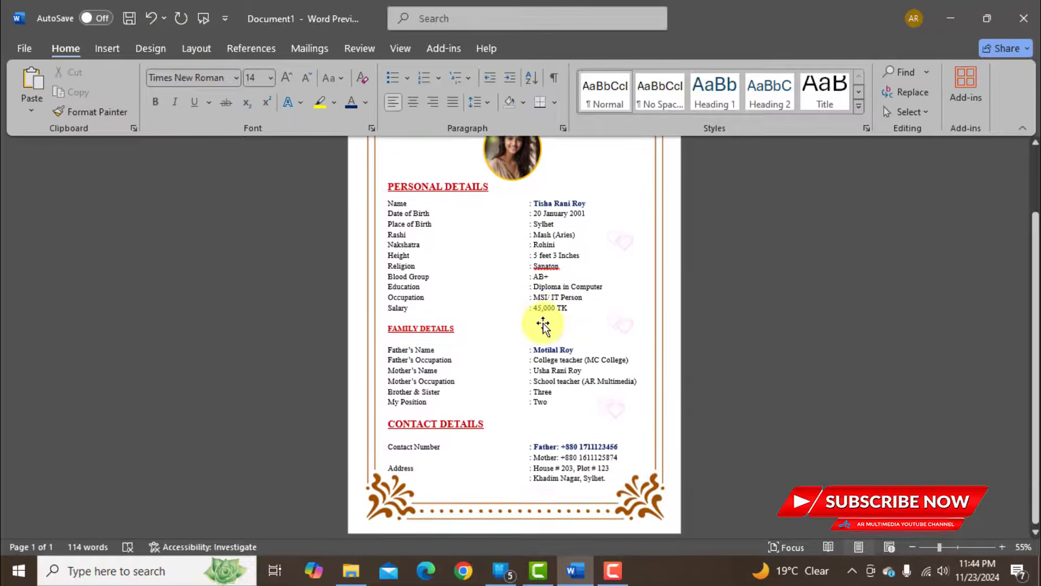
{"action": "scroll", "coordinate": [540, 322], "scroll_direction": "up", "scroll_amount": 2}
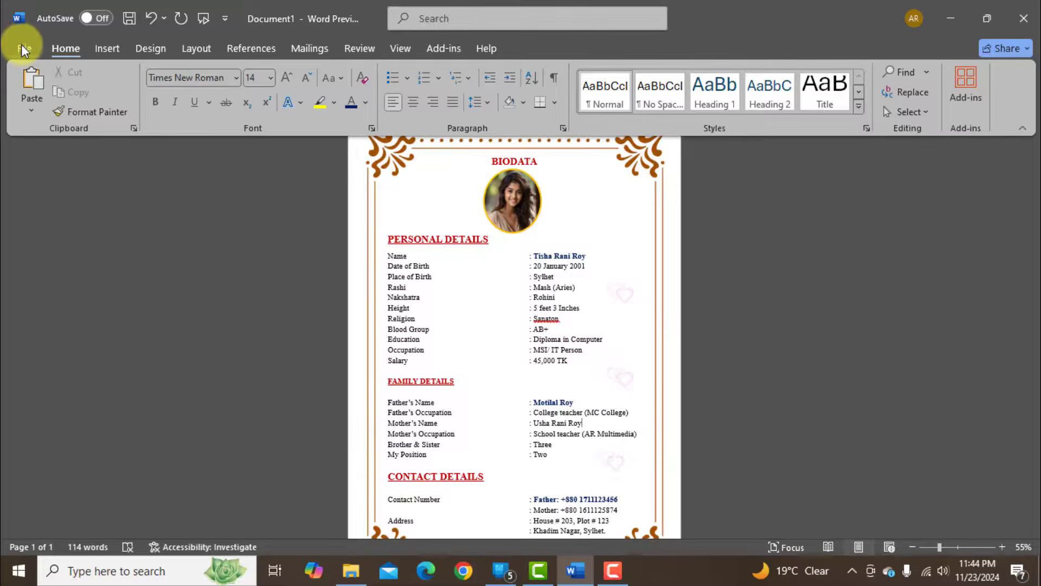
{"action": "left_click", "coordinate": [23, 48]}
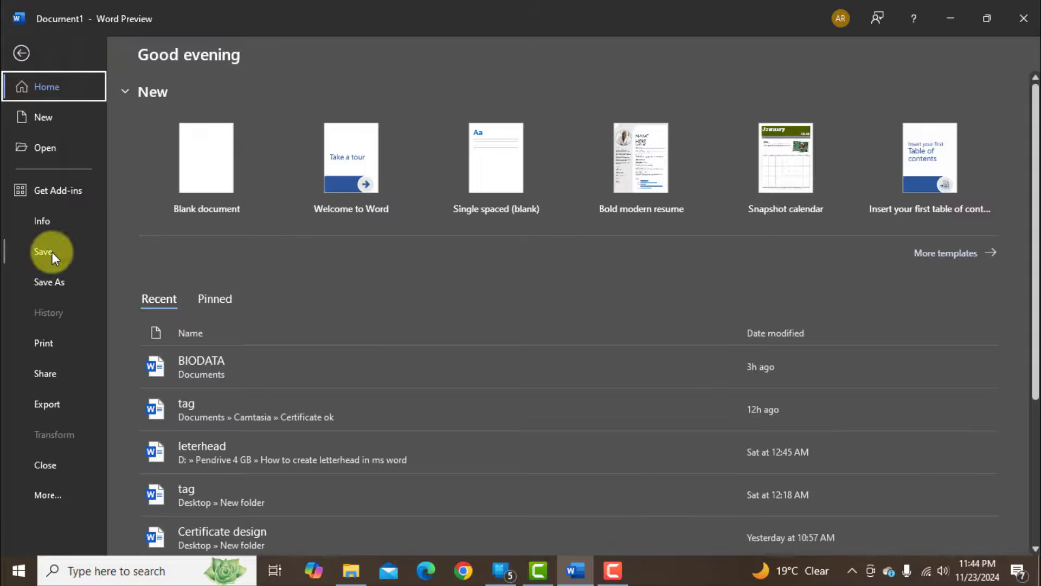
{"action": "left_click", "coordinate": [51, 252]}
{"action": "left_click", "coordinate": [434, 171]}
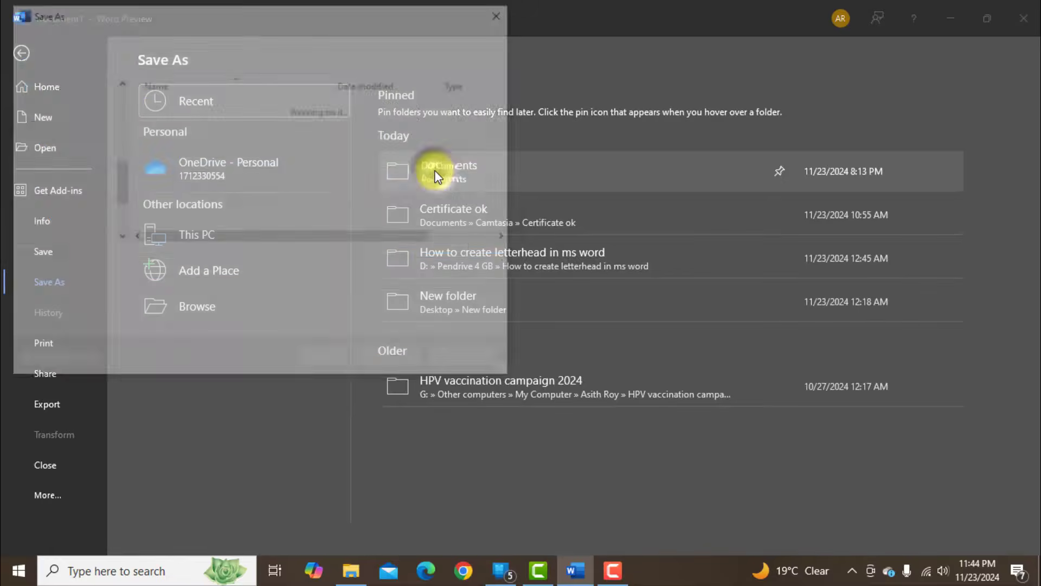
{"action": "type", "text": "Marriage Biodate"}
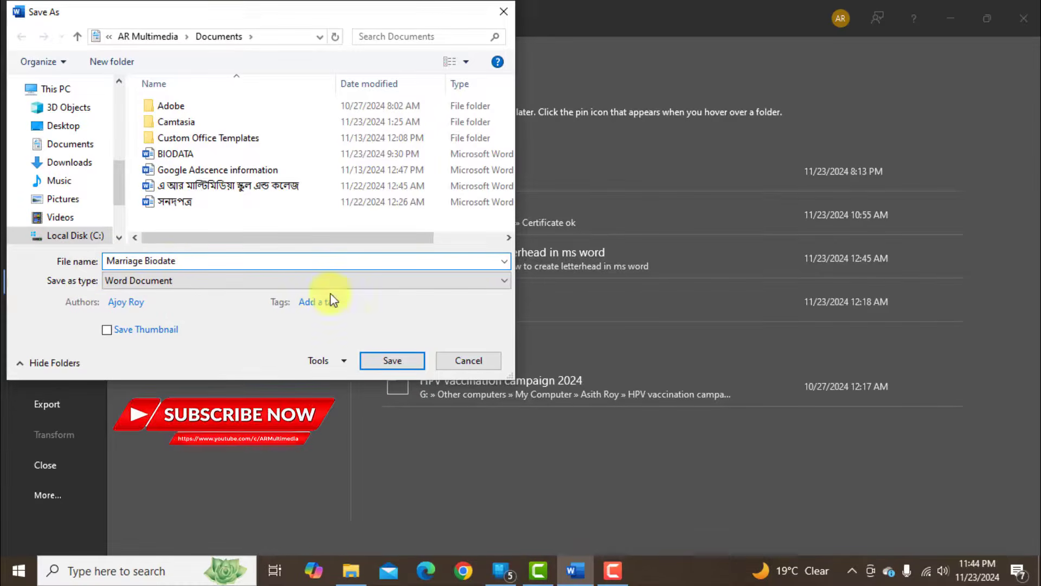
{"action": "left_click", "coordinate": [397, 362]}
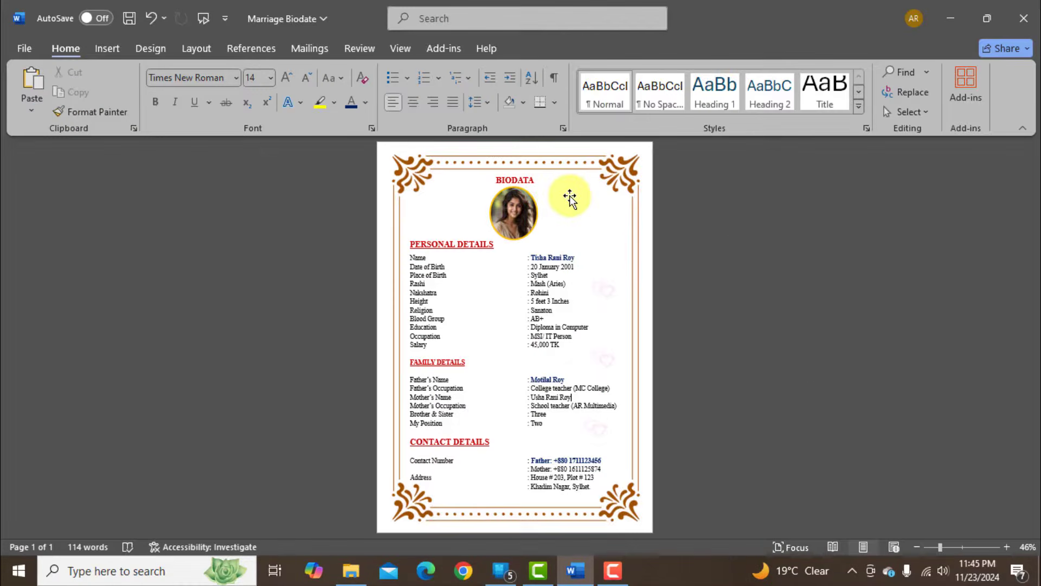